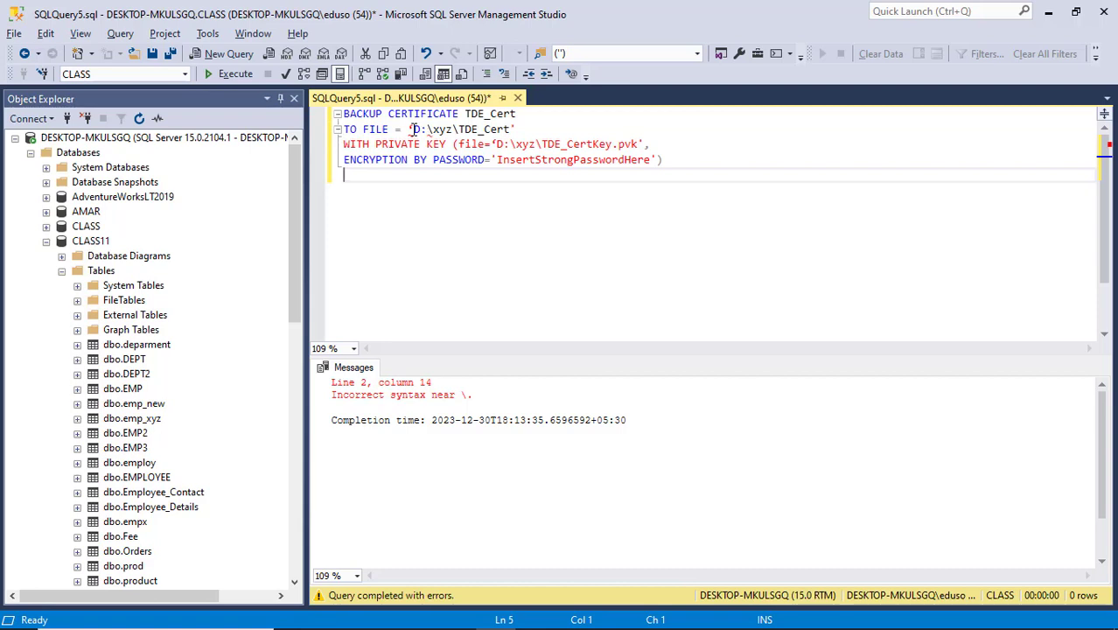
Replace the curly opening quotes of both D:\xyz file paths with straight ones and run the BACKUP CERTIFICATE TDE_Cert statement
left_click(413, 129)
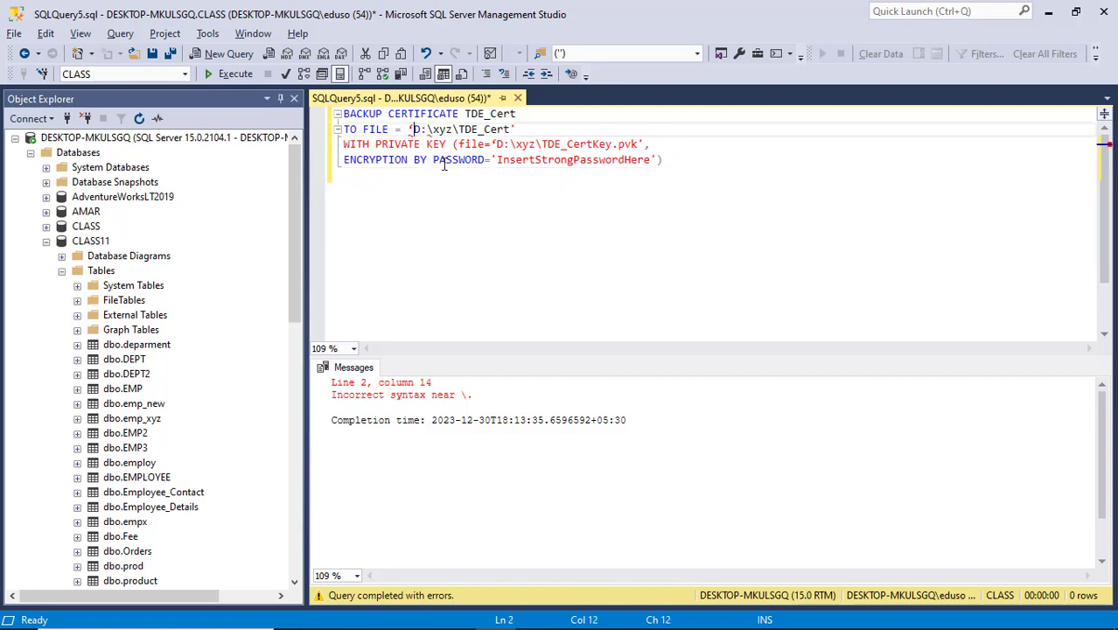
key("BackSpace")
type("'")
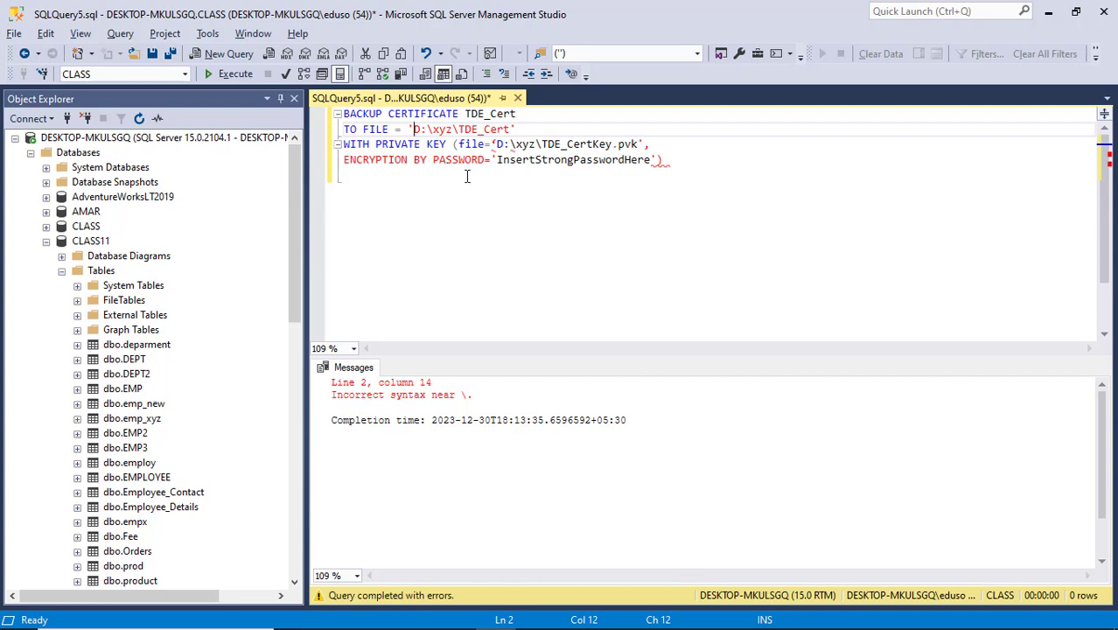
left_click(496, 144)
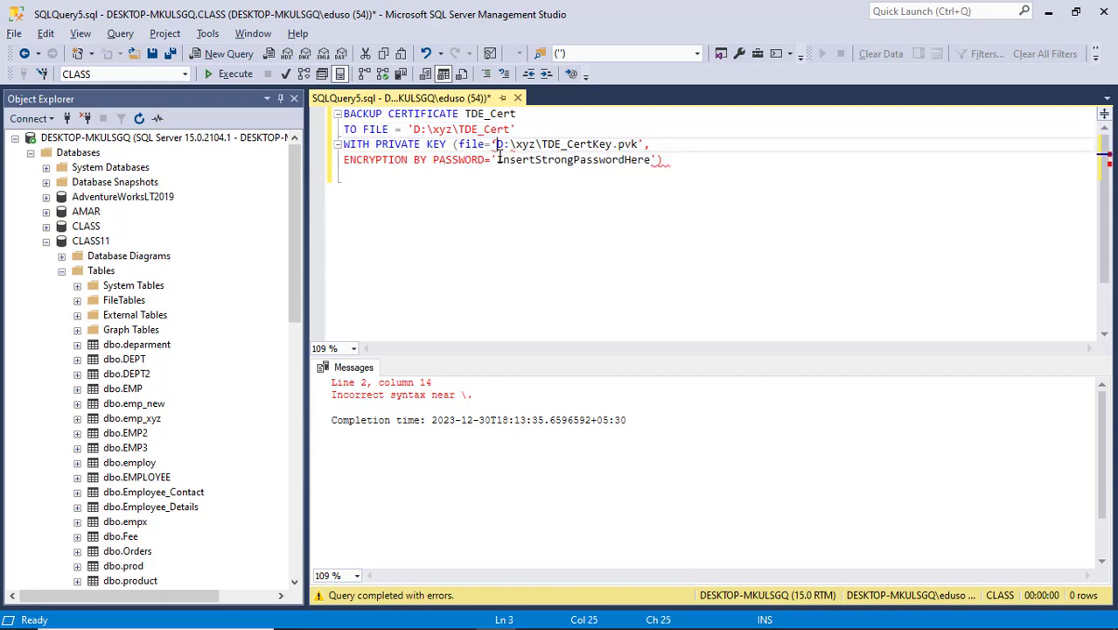
key("BackSpace")
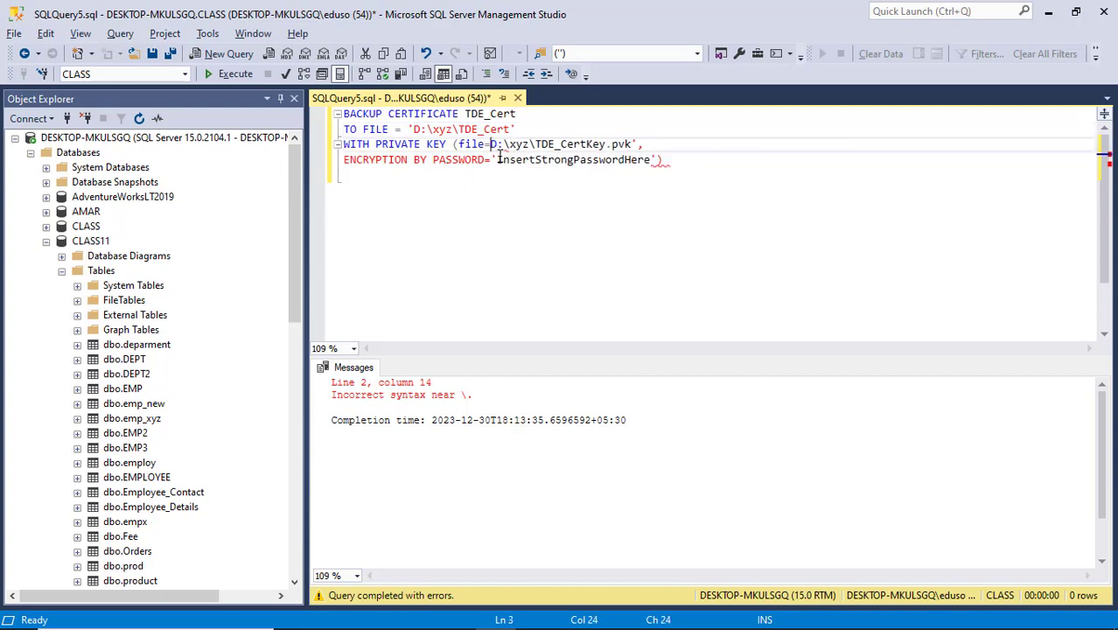
type("'")
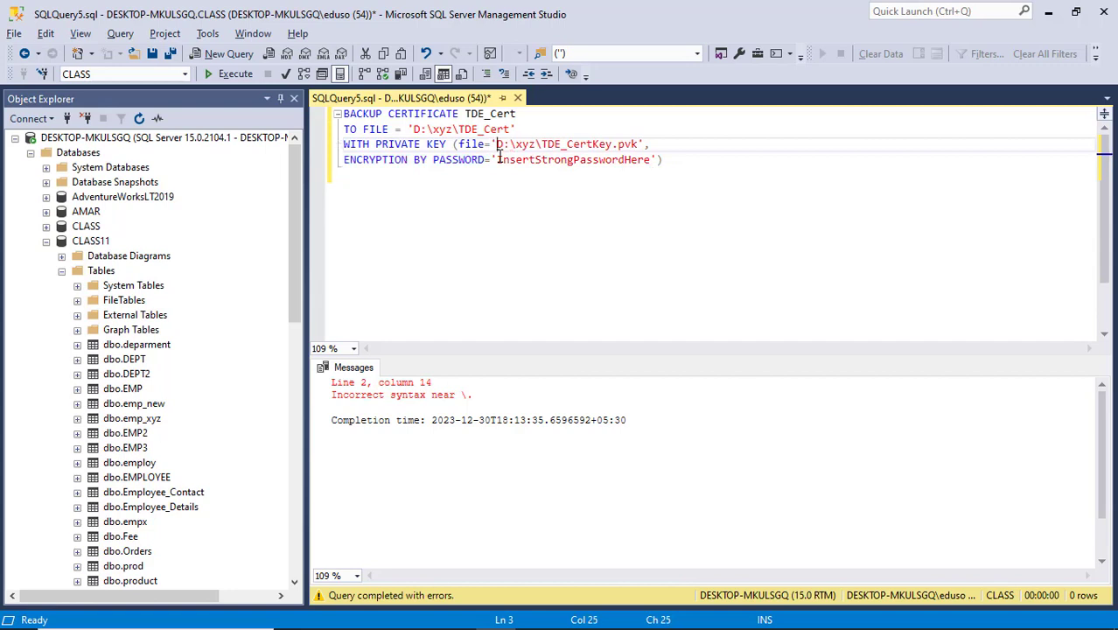
key("F5")
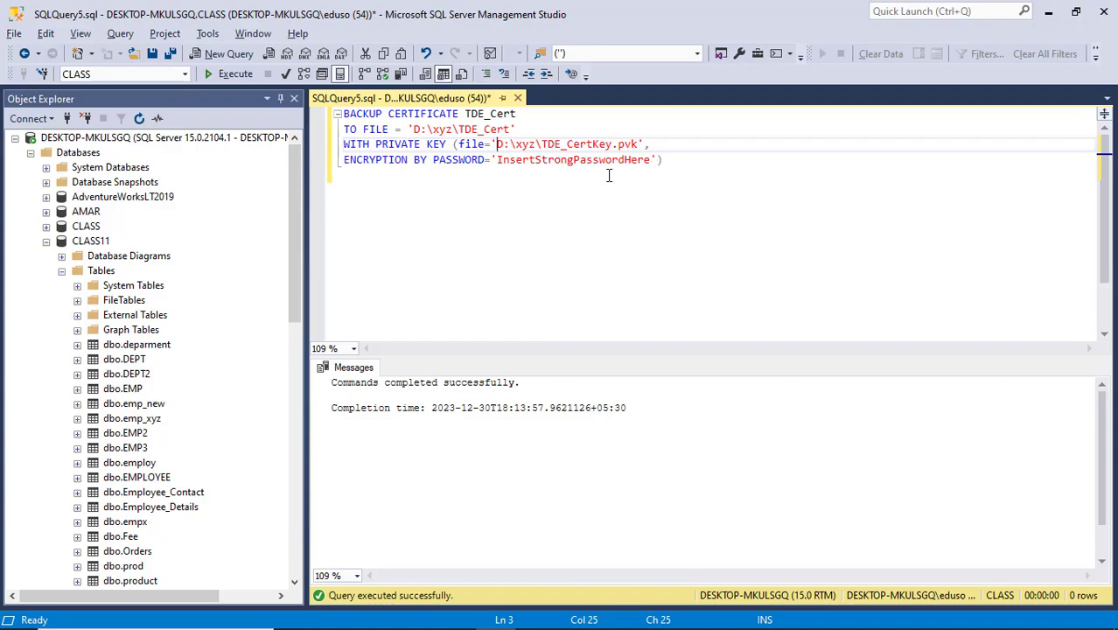
key("alt+Tab")
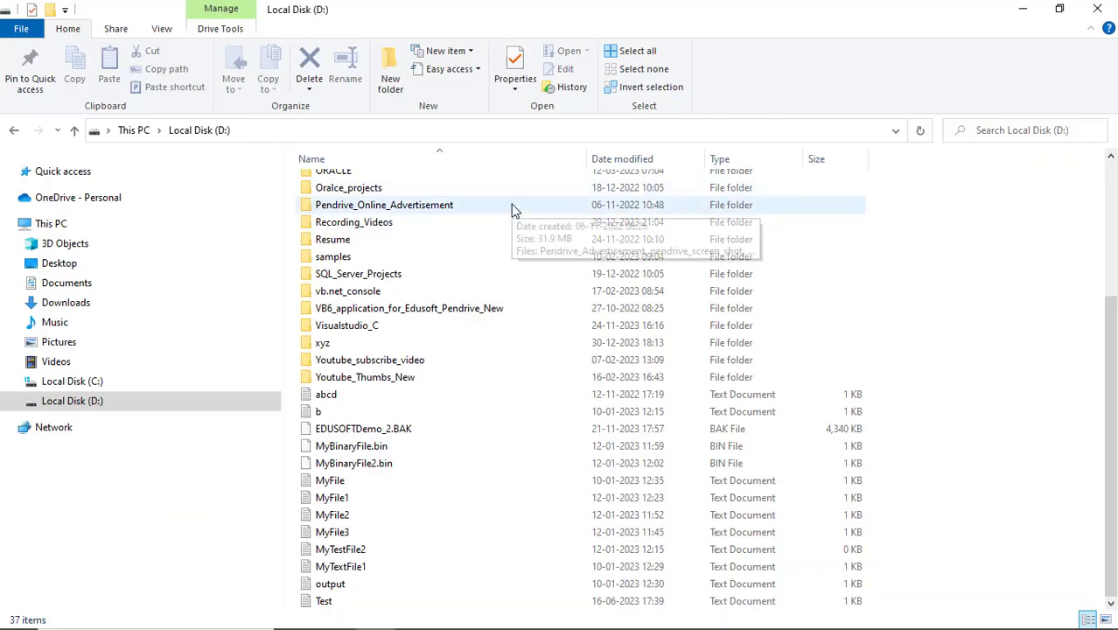
key("alt+Tab")
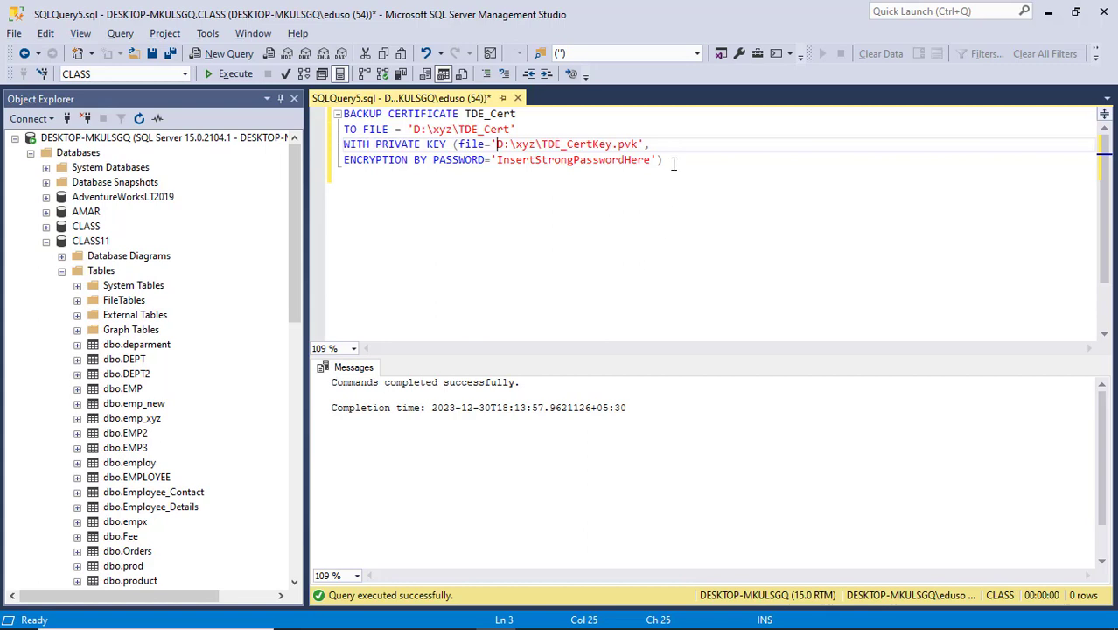
Try to restore the certificate by replacing the query with slide 76's CREATE CERTIFICATE TDECert statement, including its decryption password, and running it
key("ctrl+a")
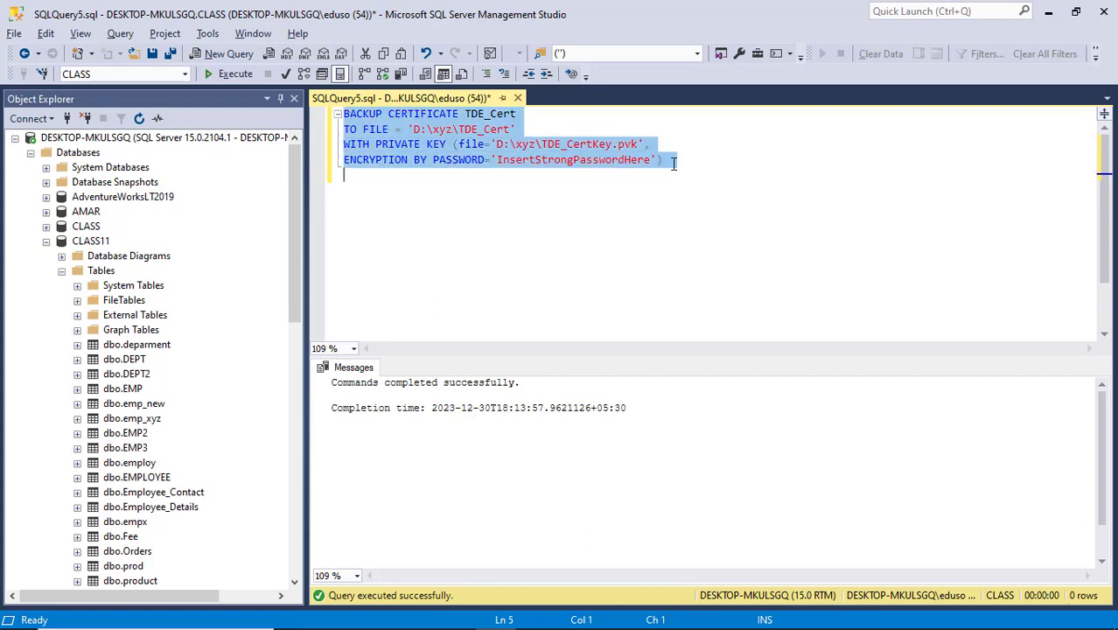
key("Delete")
key("alt+Tab")
key("alt+Tab")
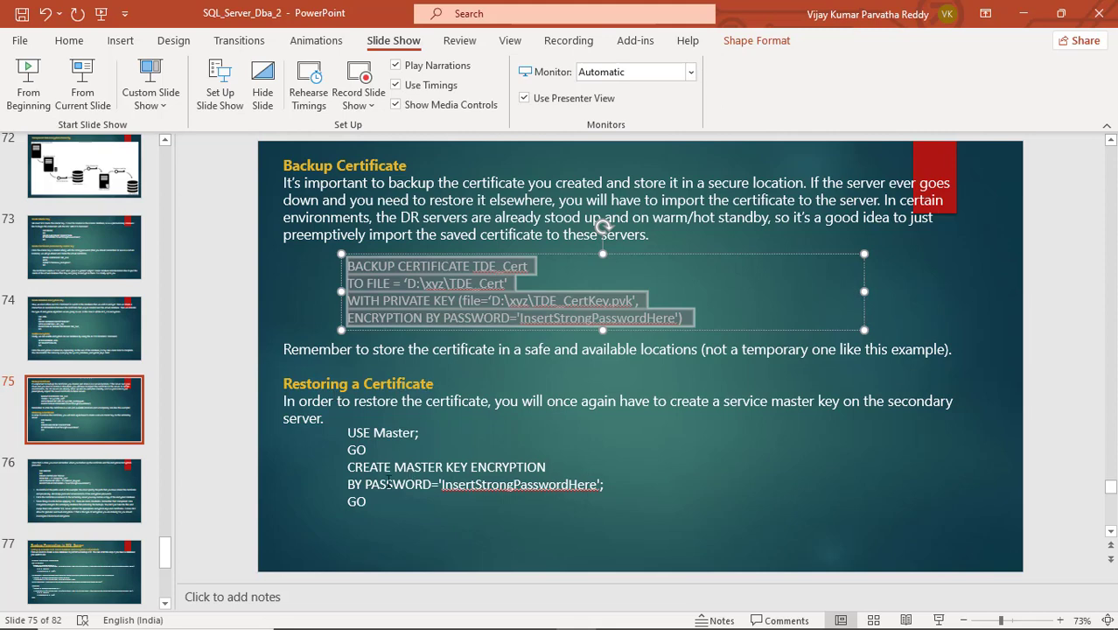
left_click(99, 496)
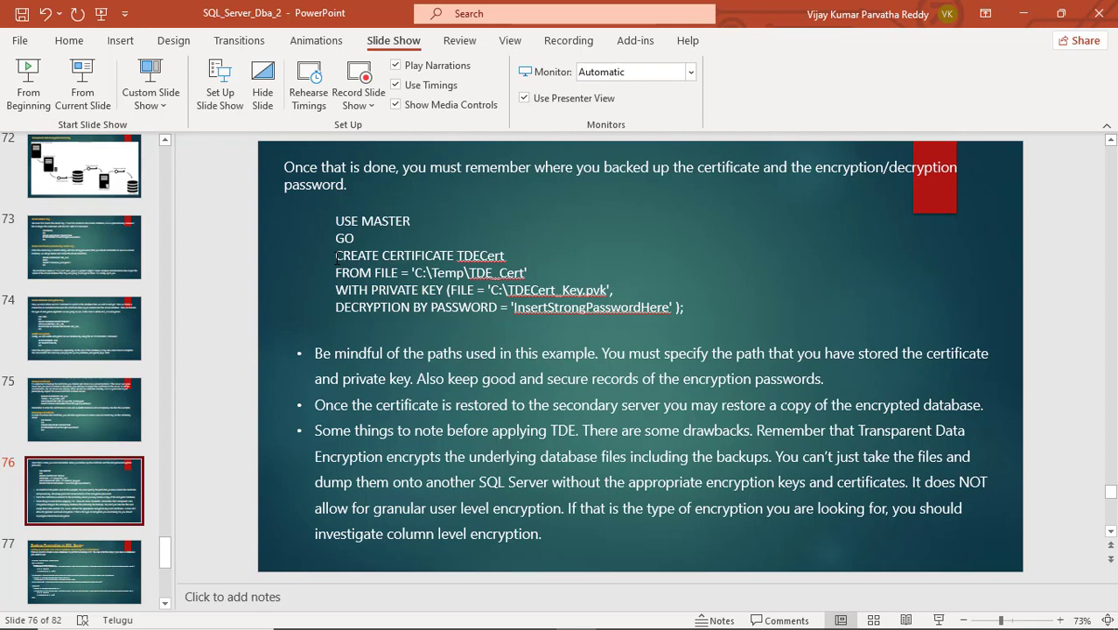
left_click_drag(337, 256, 719, 305)
key("ctrl+c")
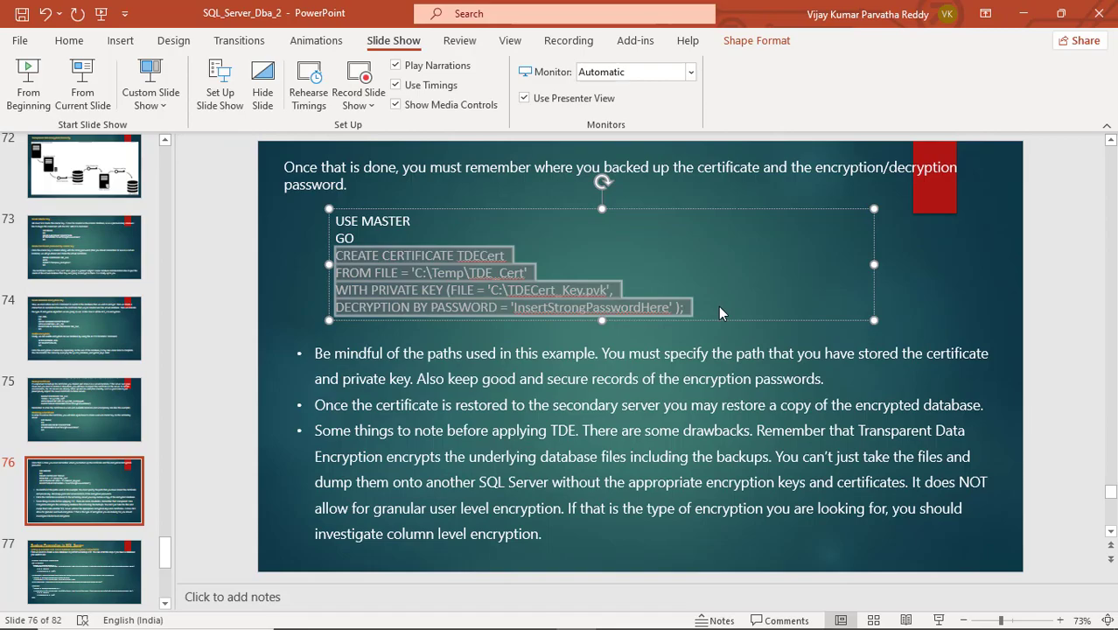
key("alt+Tab")
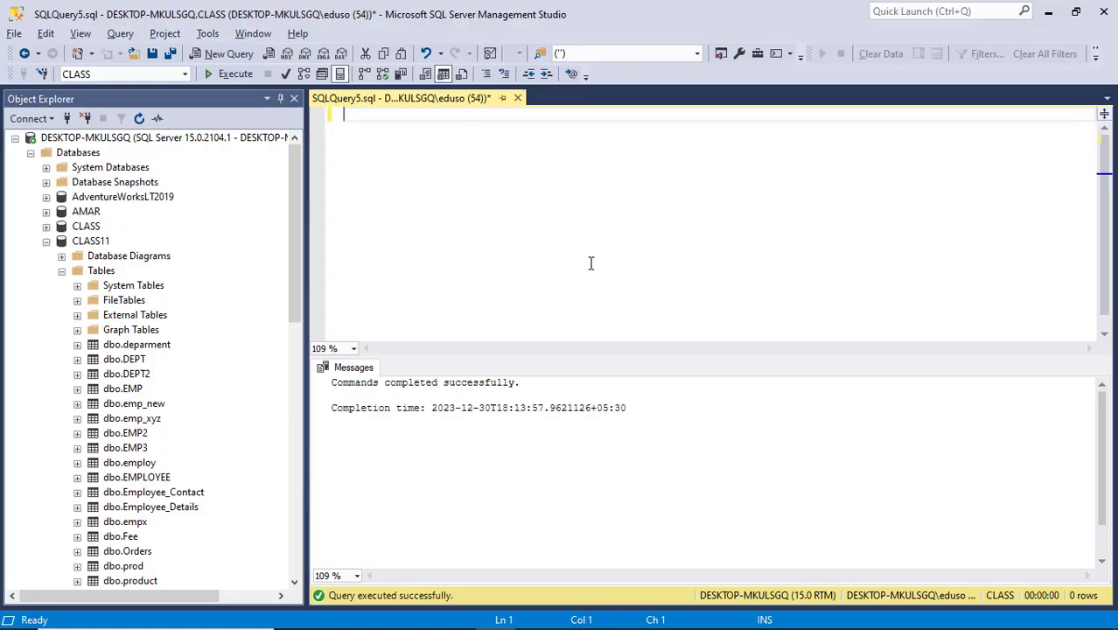
key("ctrl+v")
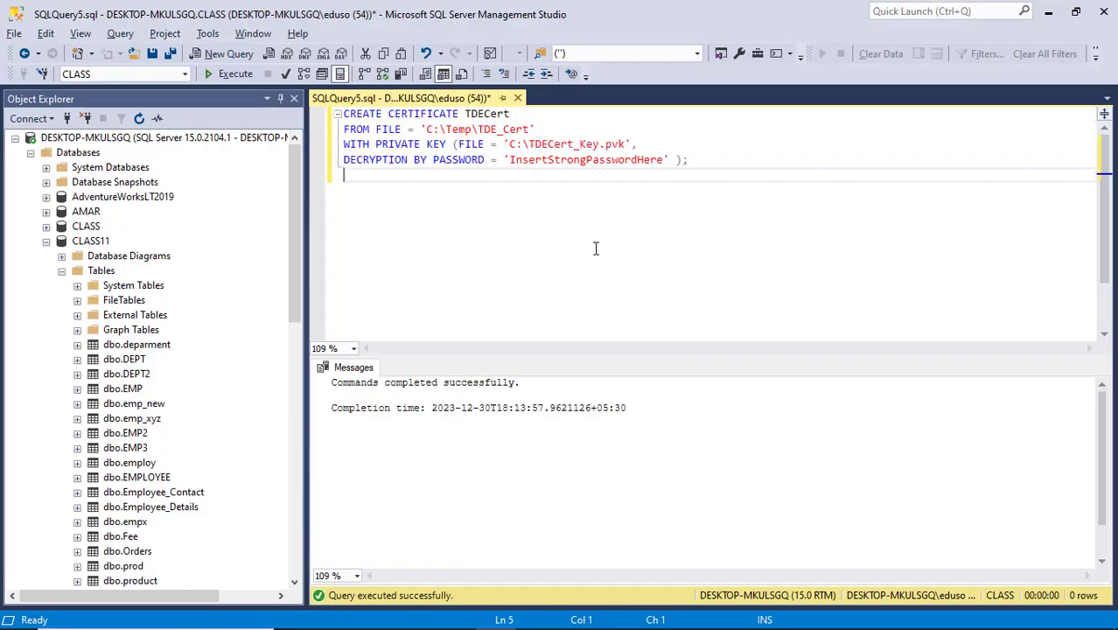
key("F5")
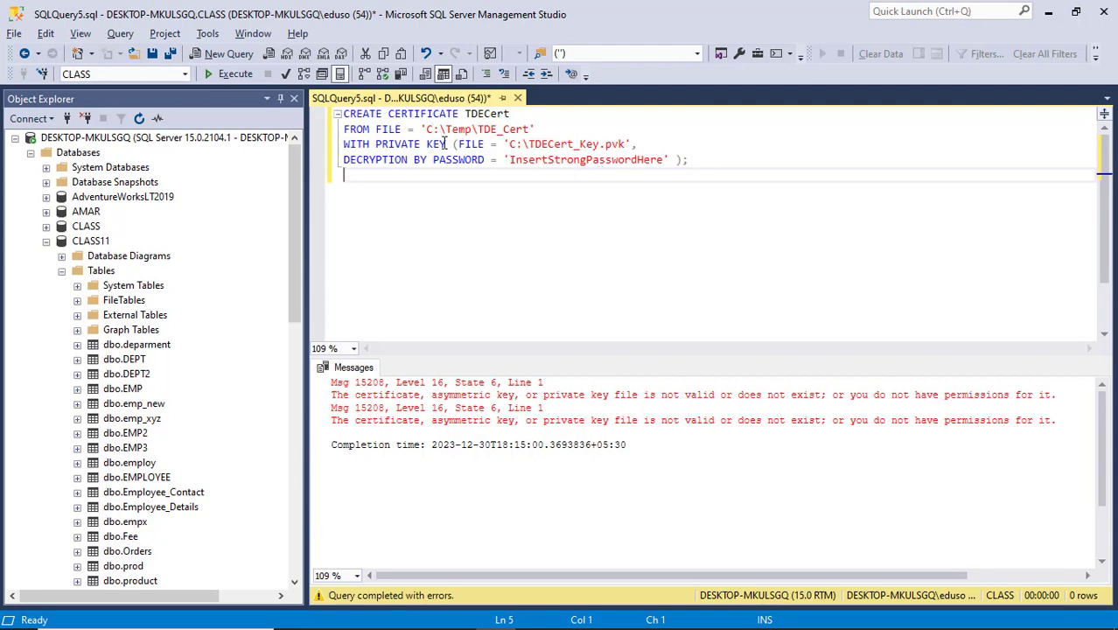
Switch to File Explorer and check the xyz folder on drive D for the backed-up certificate and private key files
left_click(703, 162)
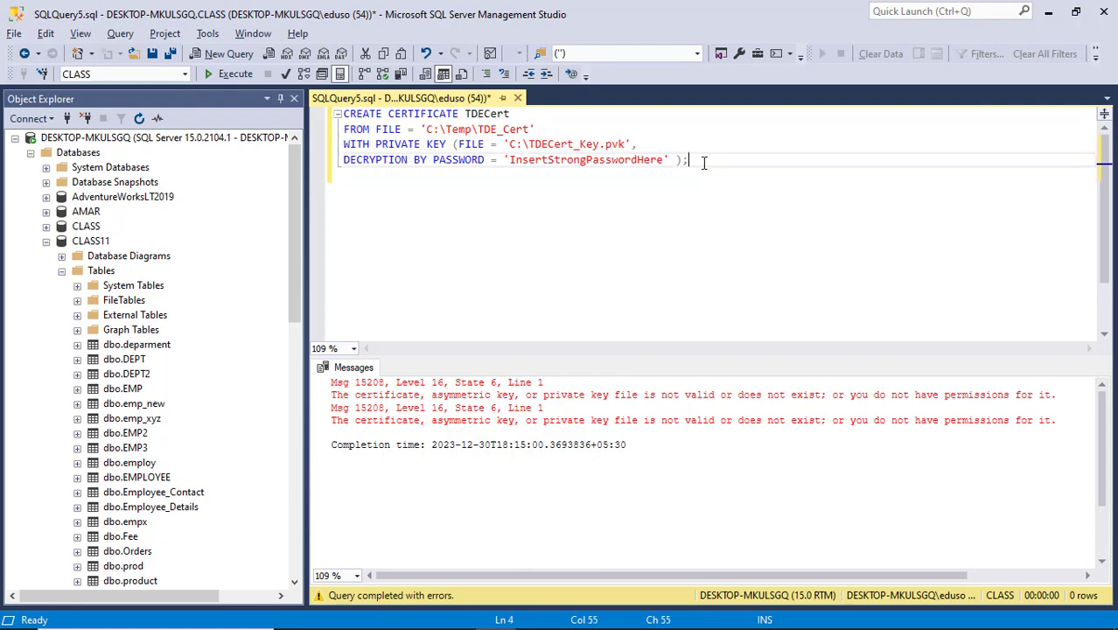
key("alt+Tab")
key("alt+Tab")
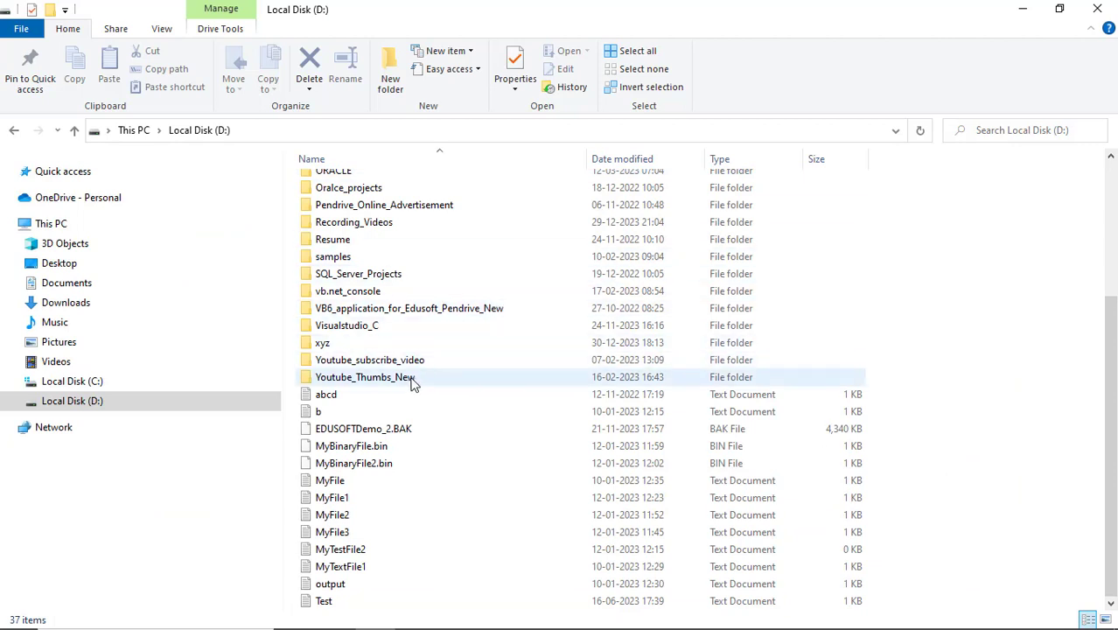
left_click(317, 345)
double_click(317, 346)
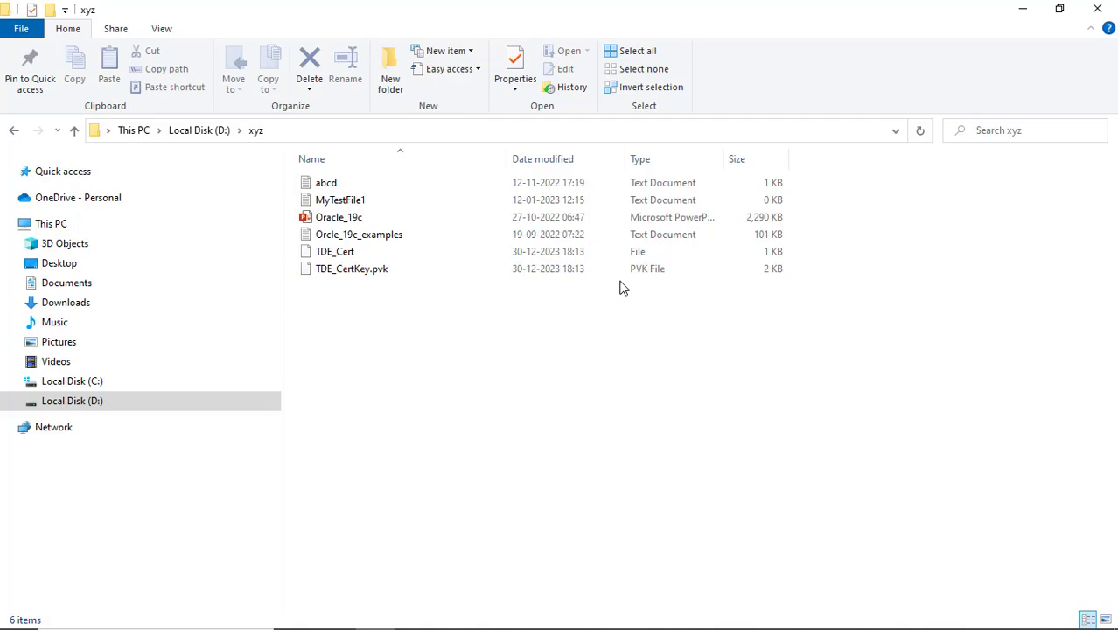
key("alt+Tab")
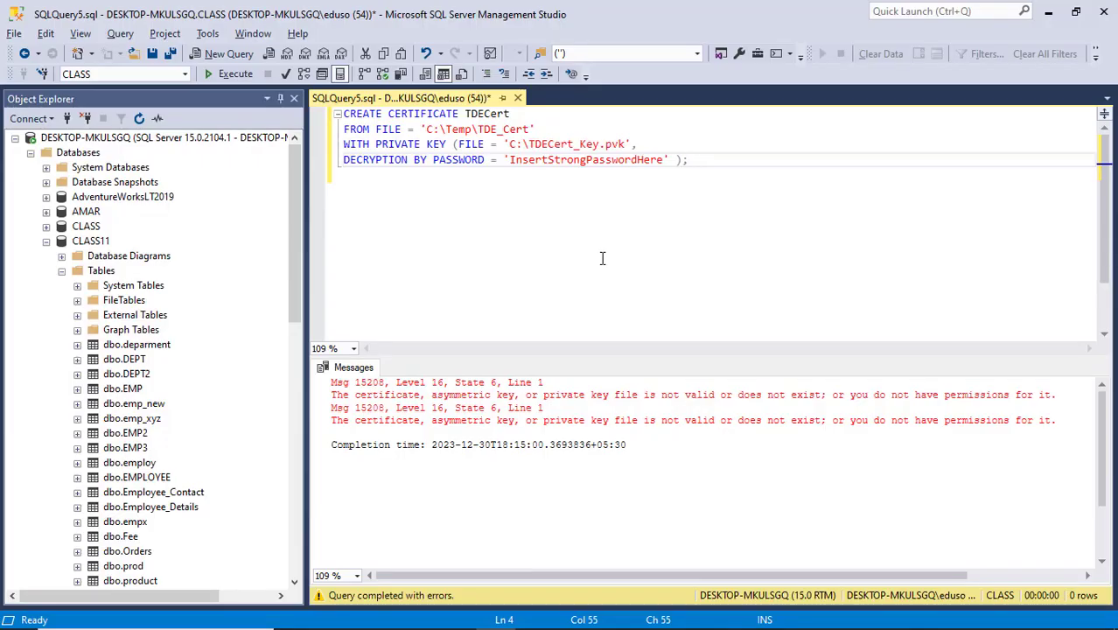
Try to create a database master key by replacing the query with slide 78's CREATE MASTER KEY statement, including its encryption password, and running it
key("ctrl+a")
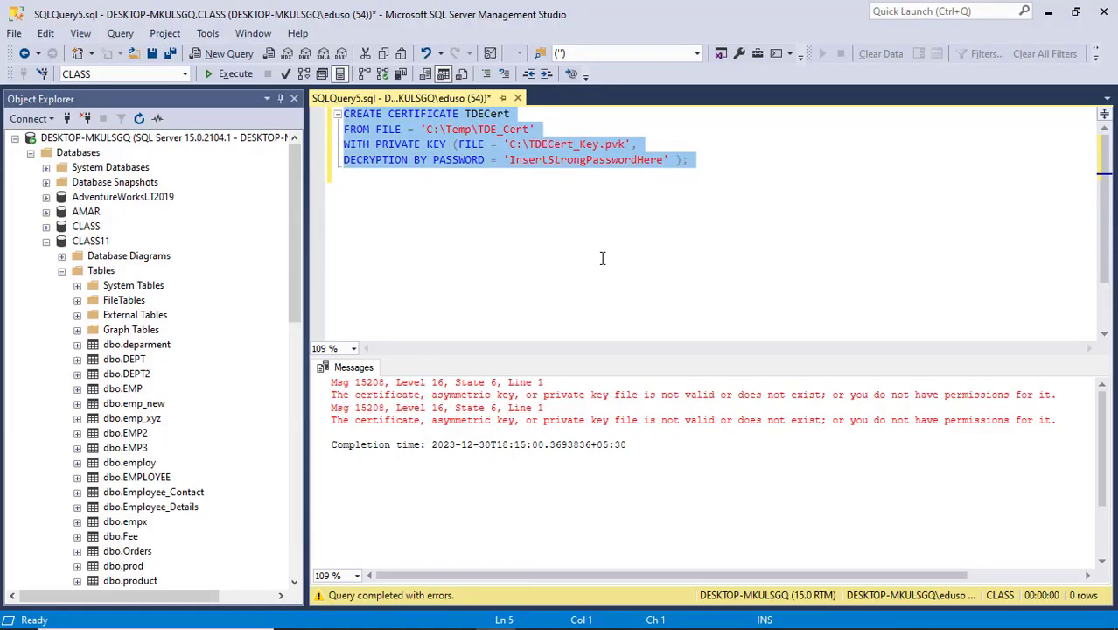
key("Delete")
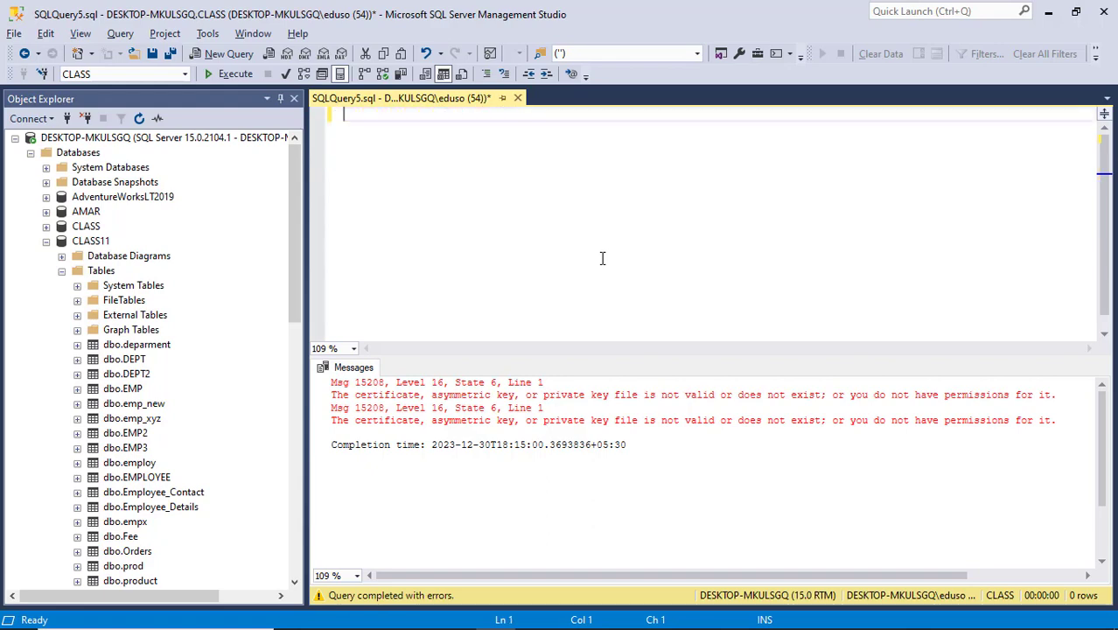
key("alt+Tab")
key("alt+Tab")
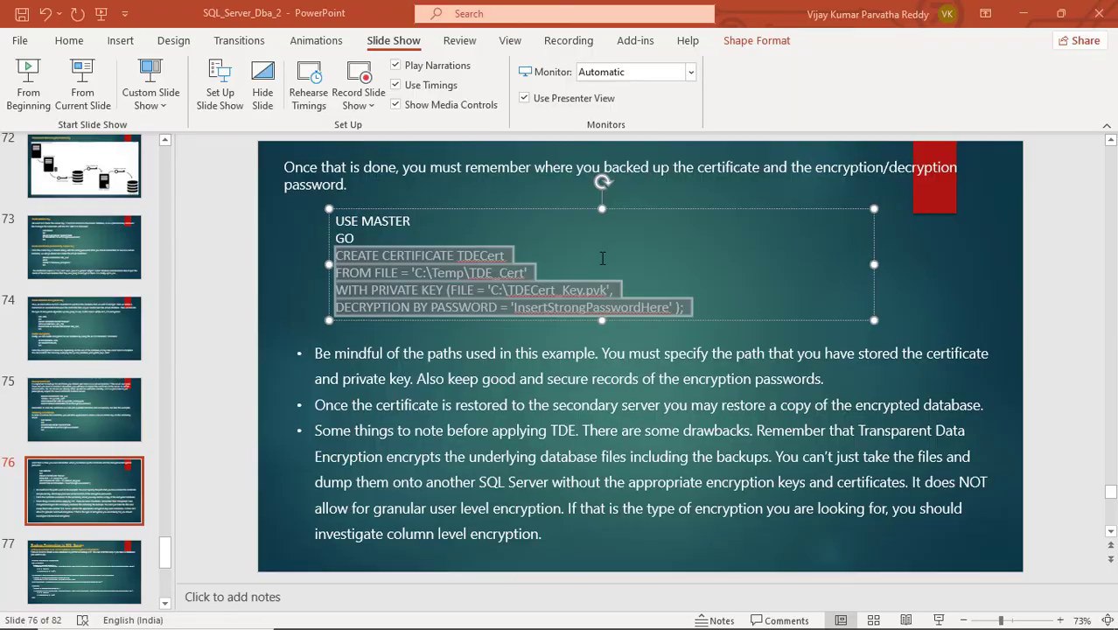
left_click(118, 566)
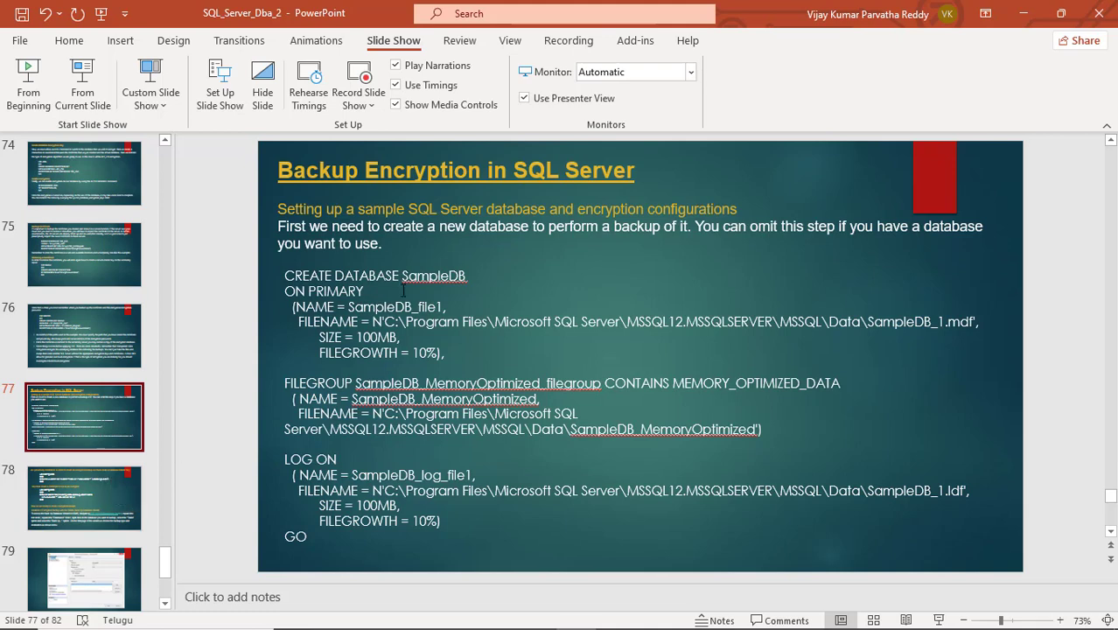
left_click(106, 479)
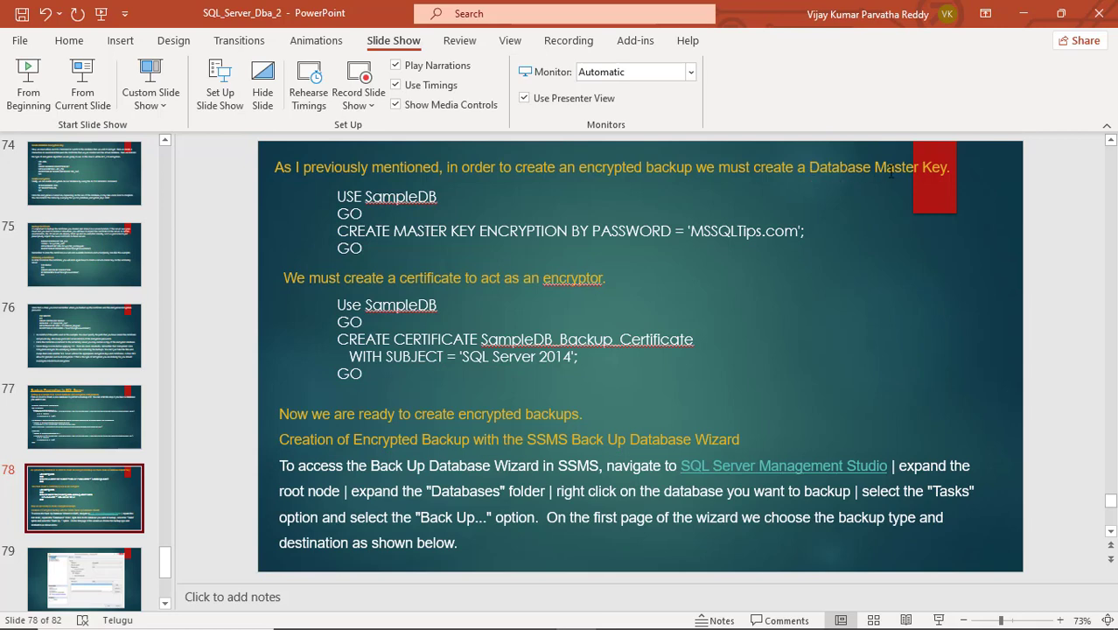
left_click(340, 231)
left_click_drag(337, 231, 820, 233)
key("ctrl+c")
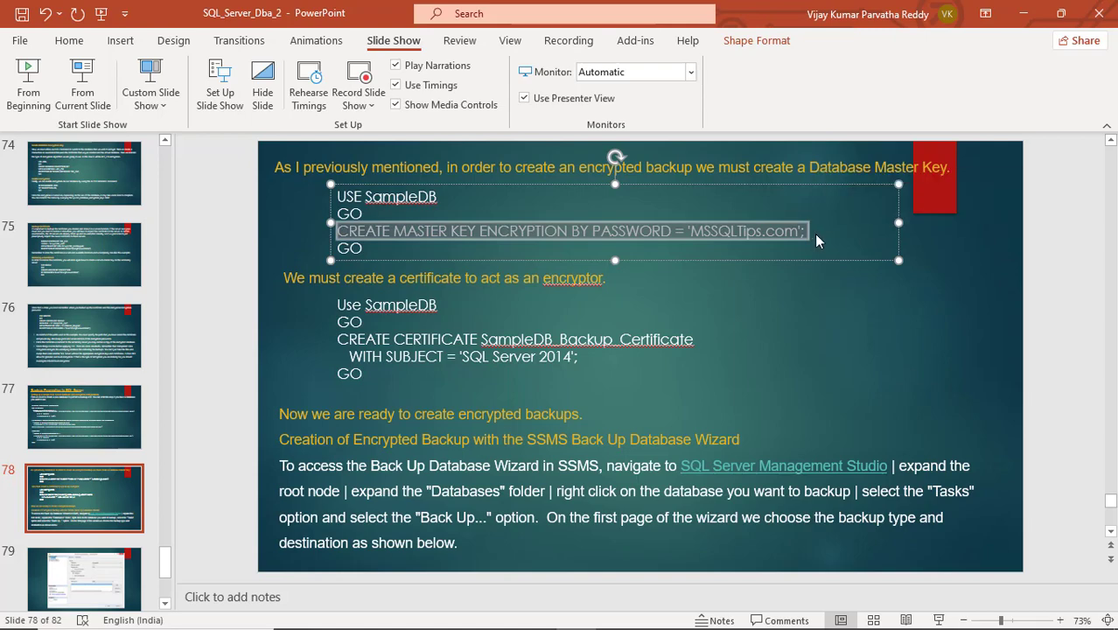
key("alt+Tab")
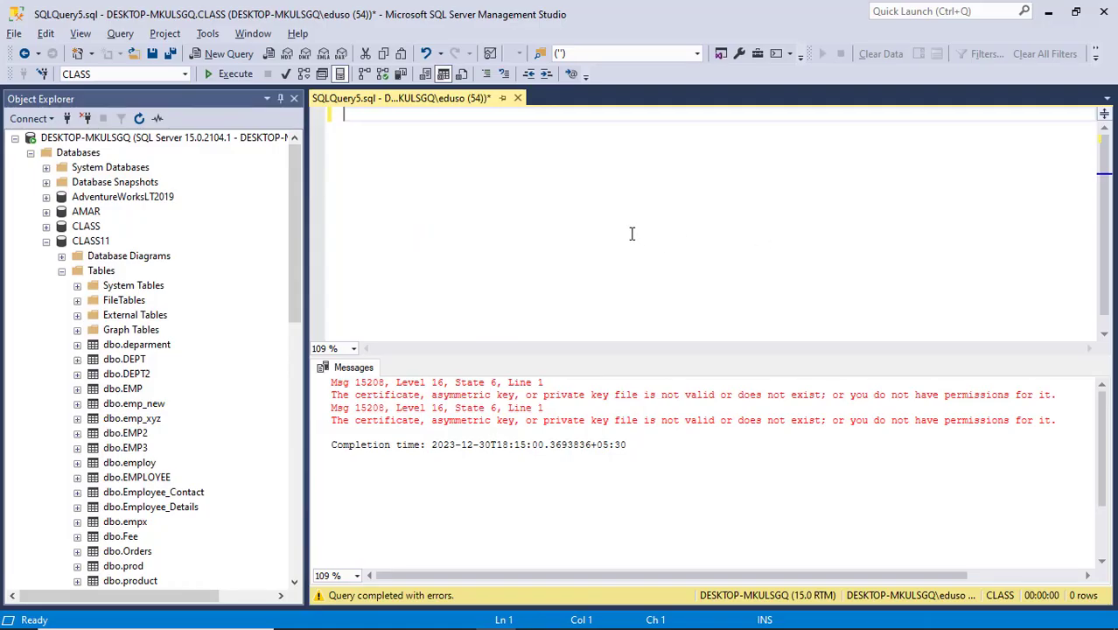
key("ctrl+v")
key("F5")
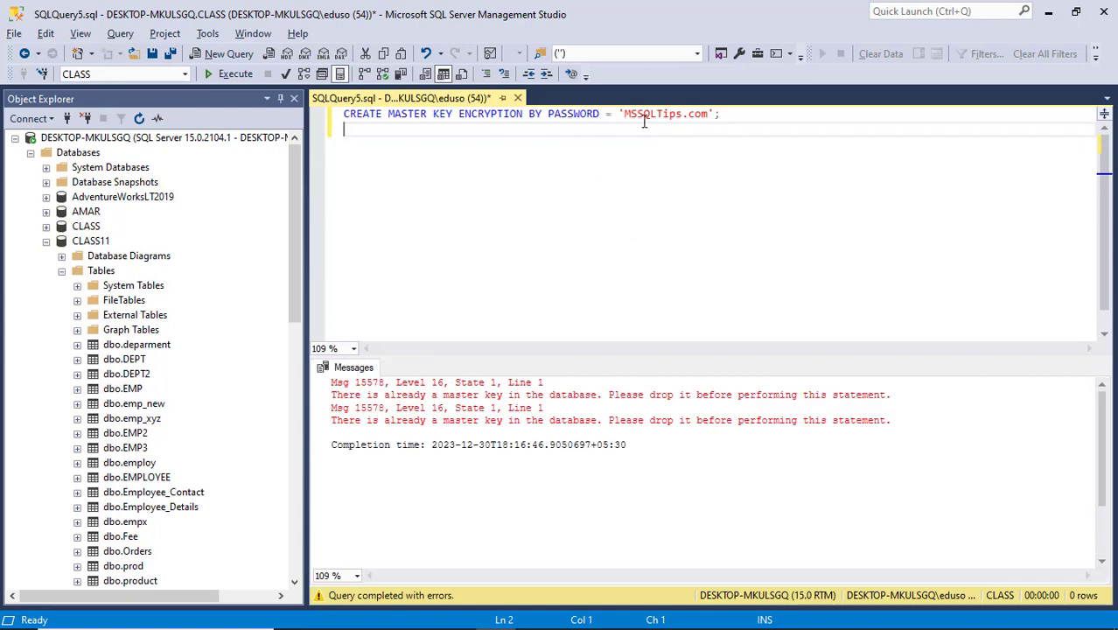
Replace the query with slide 78's statement creating certificate SampleDB_Backup_Certificate with subject 'SQL Server 2014', and run it
left_click(503, 118)
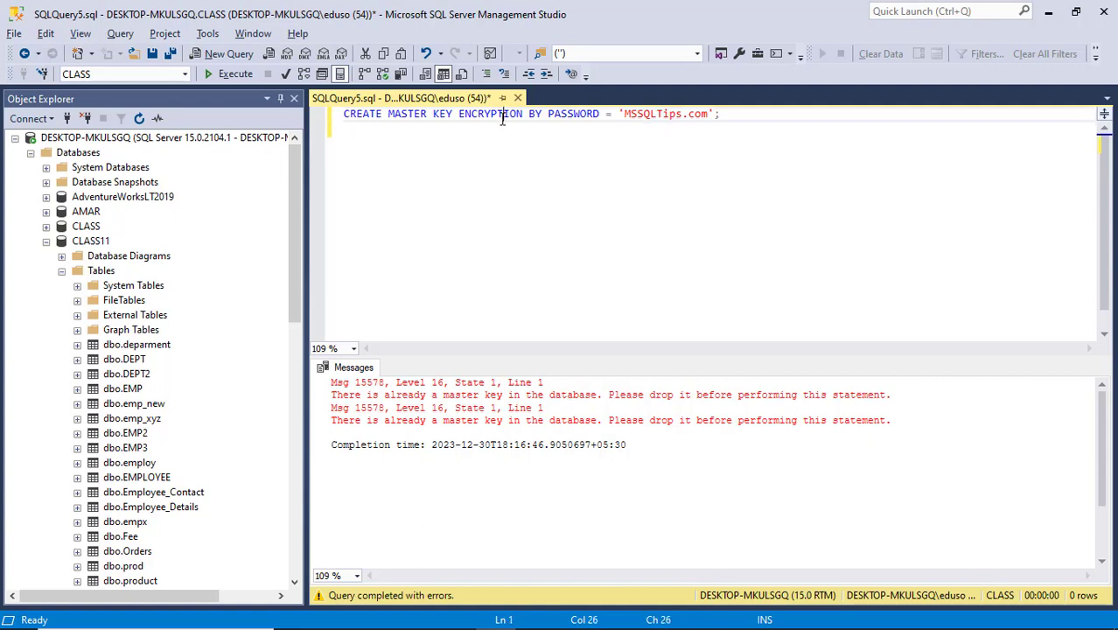
key("ctrl+a")
key("Delete")
key("alt+Tab")
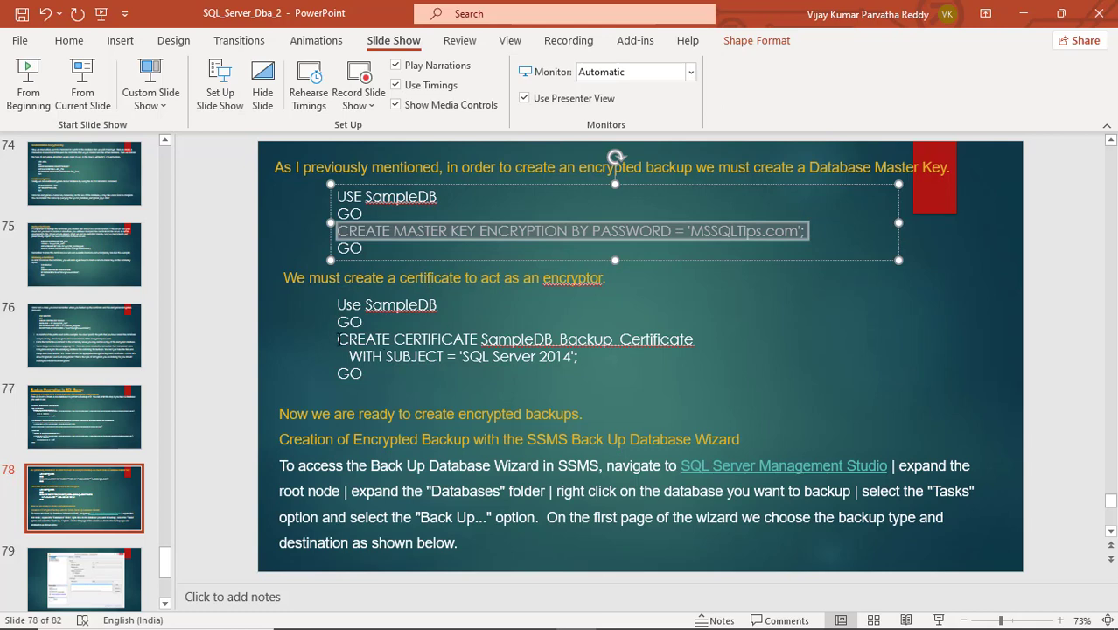
left_click_drag(338, 341, 582, 353)
key("ctrl+c")
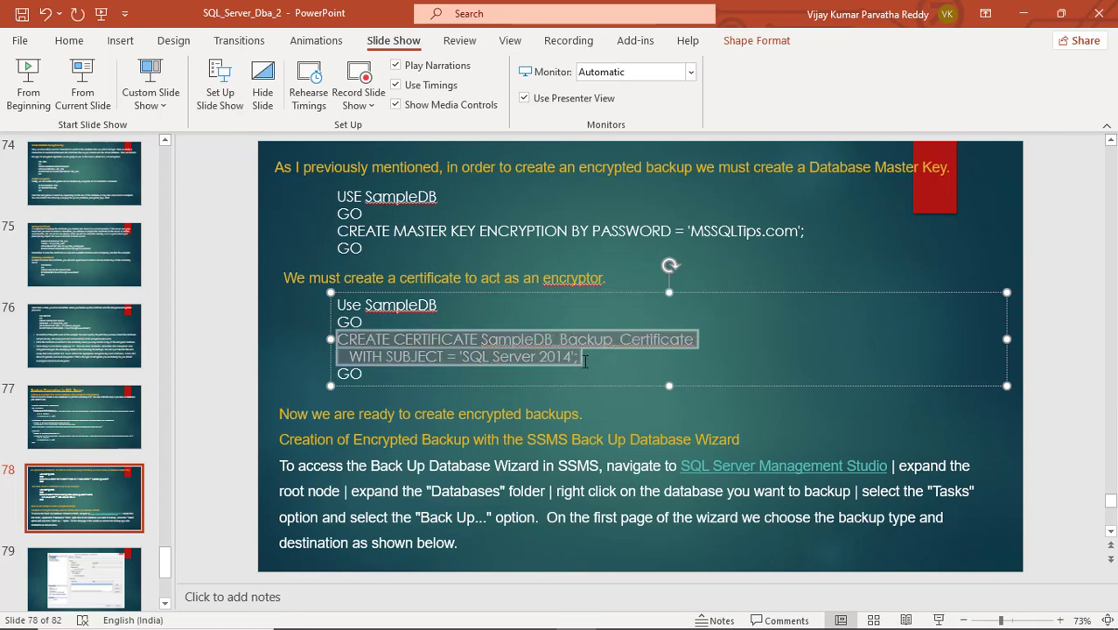
key("alt+Tab")
key("ctrl+v")
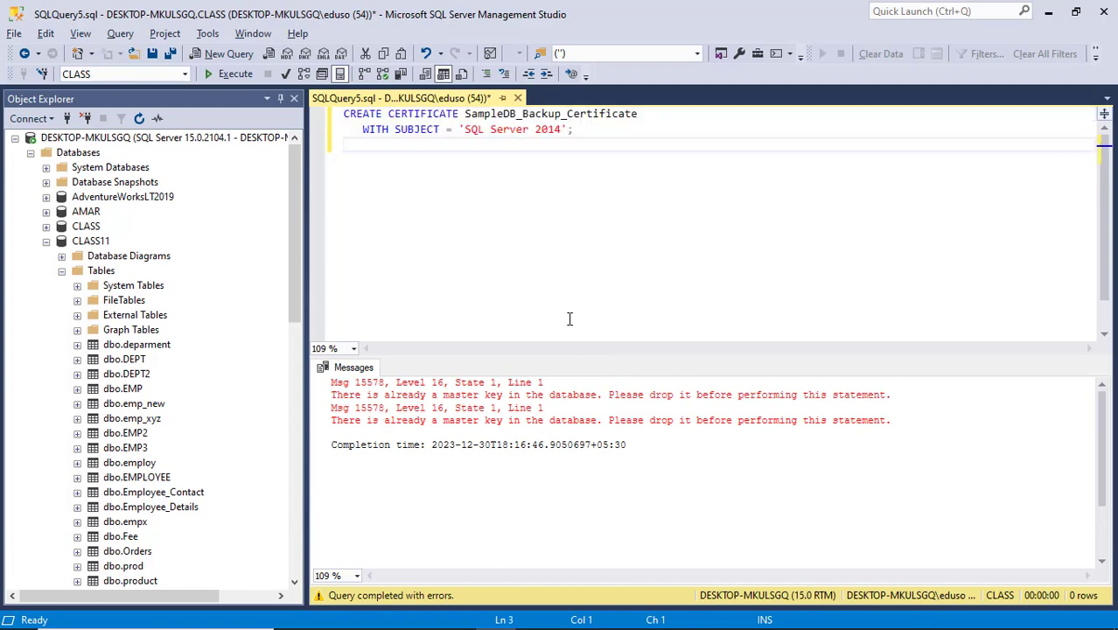
key("F5")
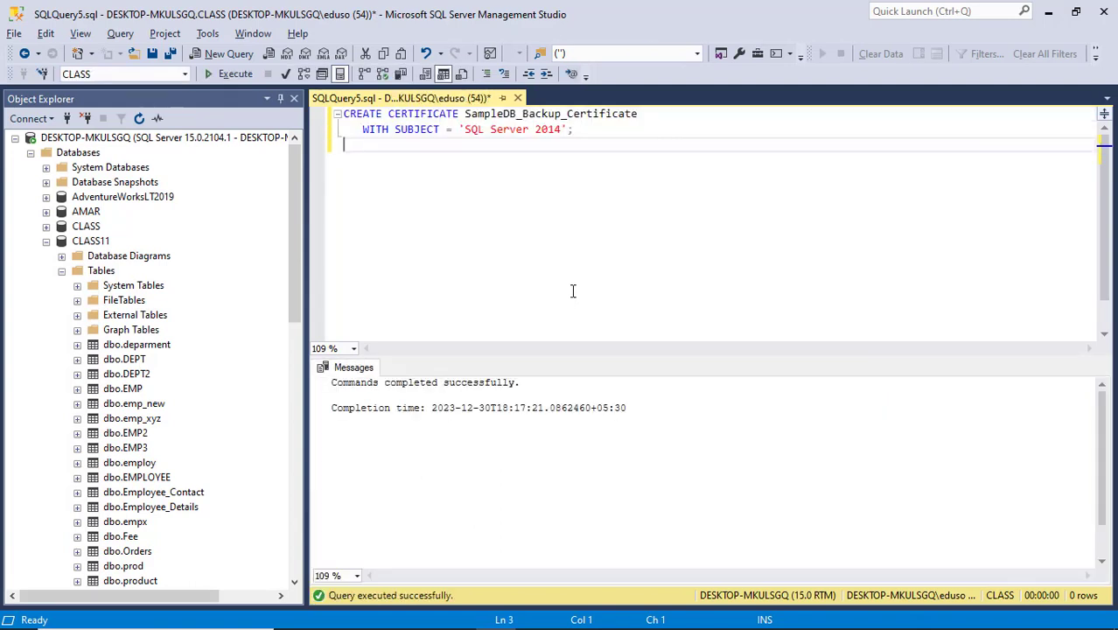
Start a full backup of the CLASS database and set its media options to overwrite all existing backup sets
key("alt+Tab")
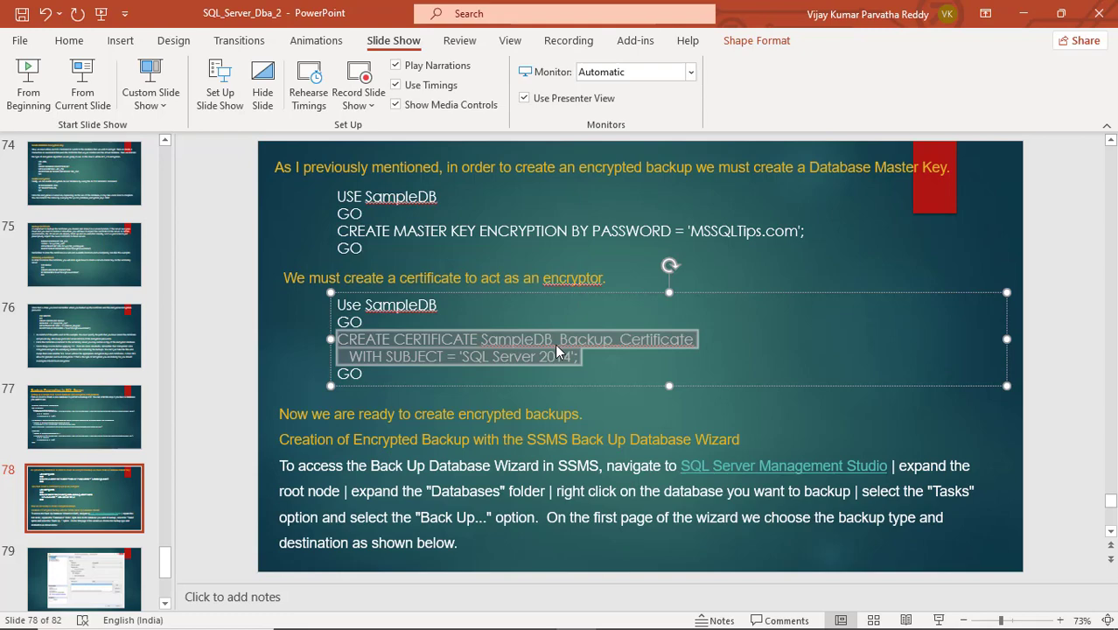
key("alt+Tab")
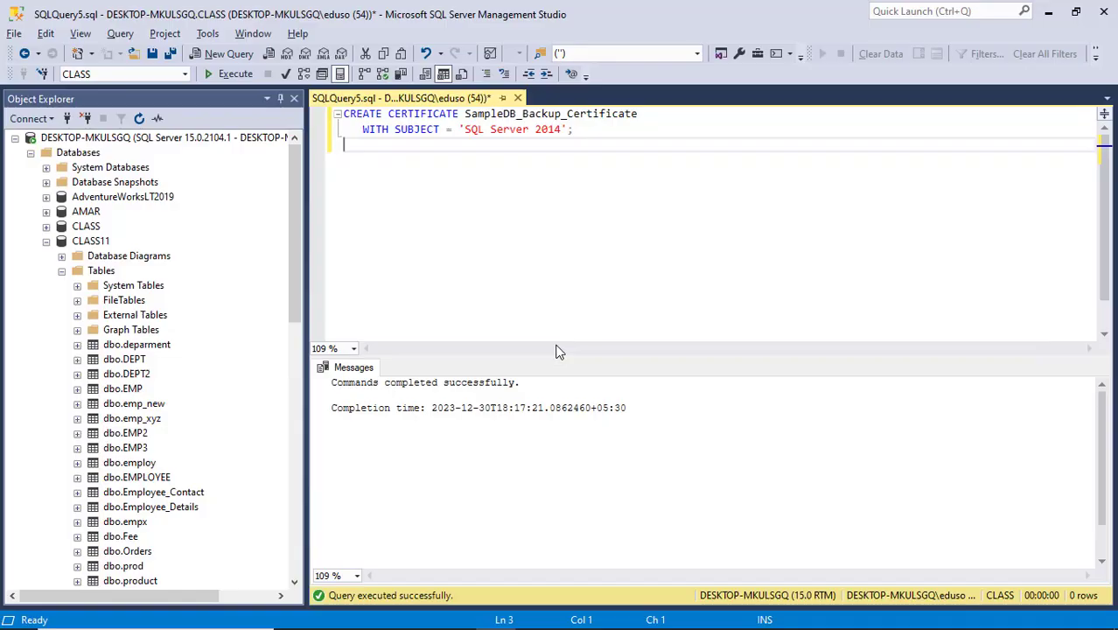
right_click(95, 229)
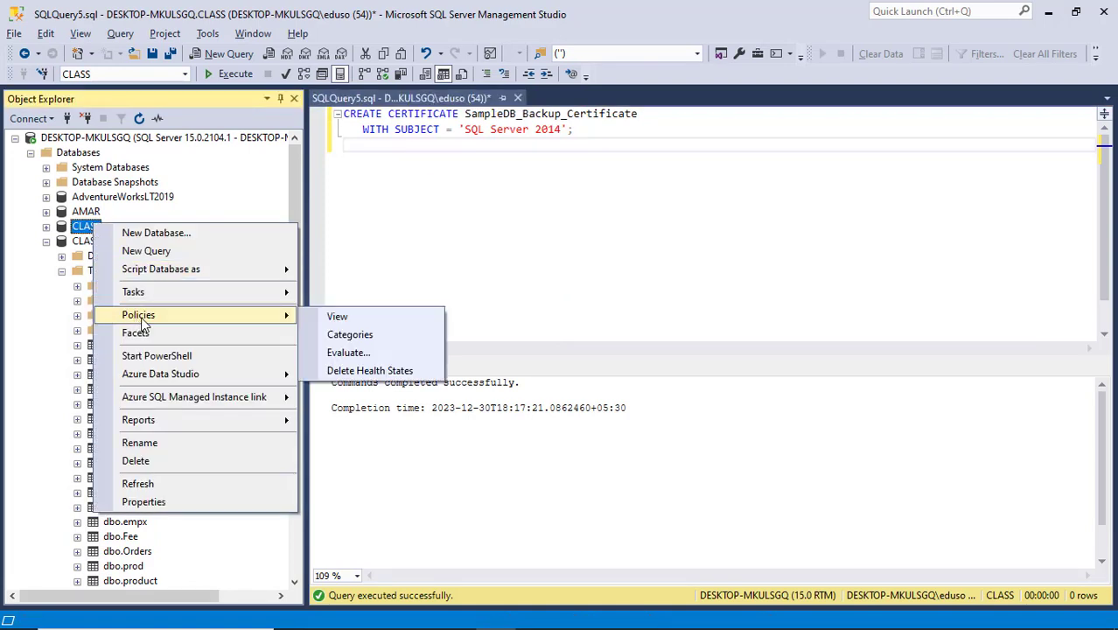
mouse_move(155, 300)
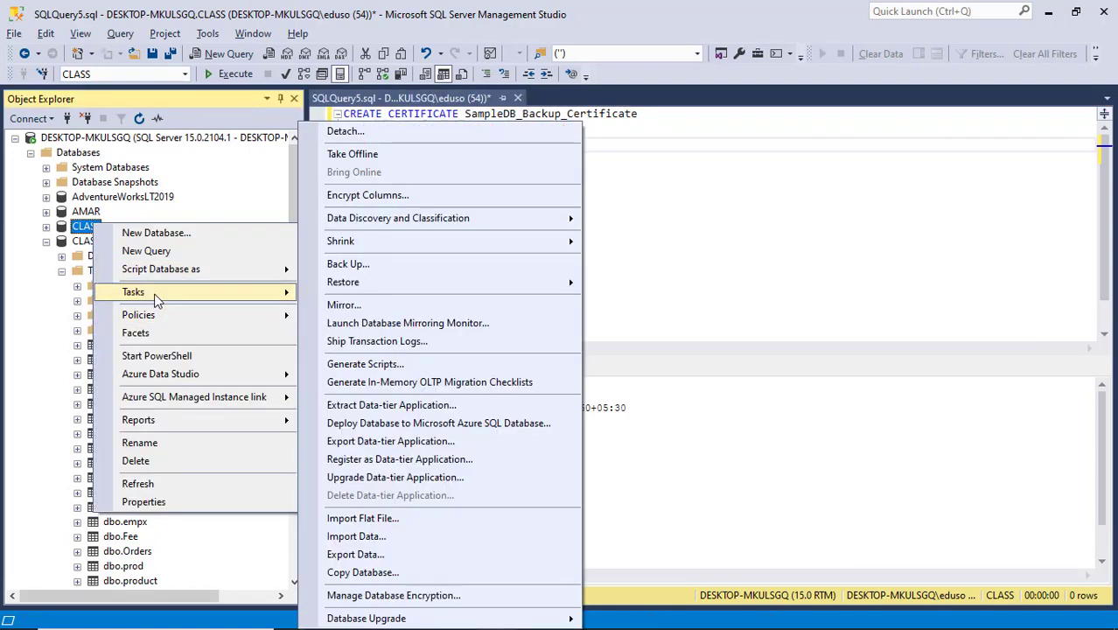
left_click(366, 266)
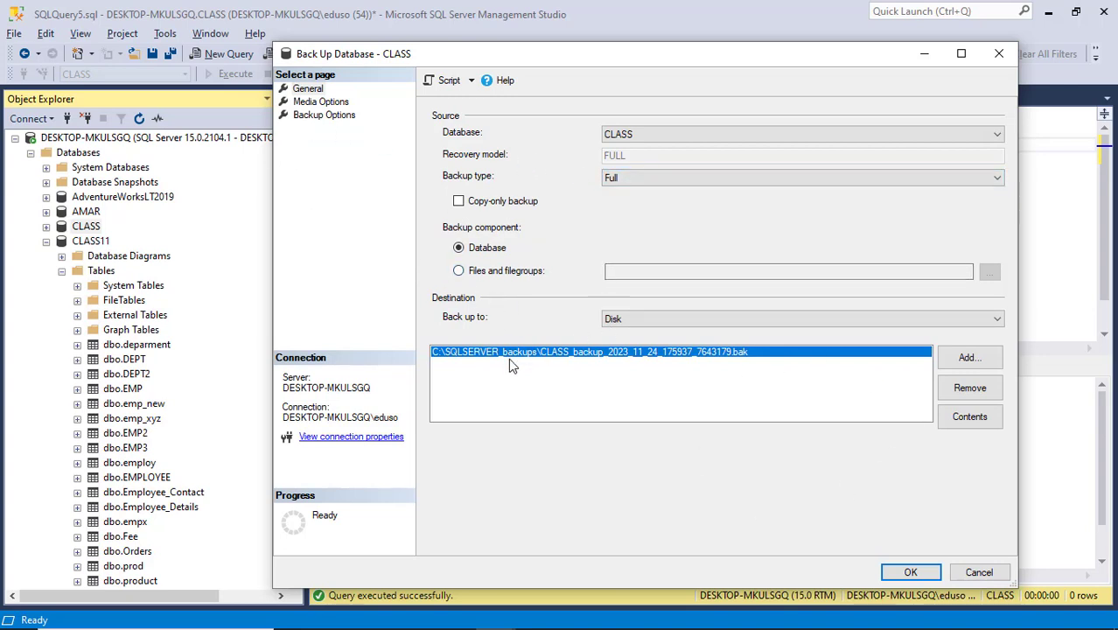
left_click(321, 102)
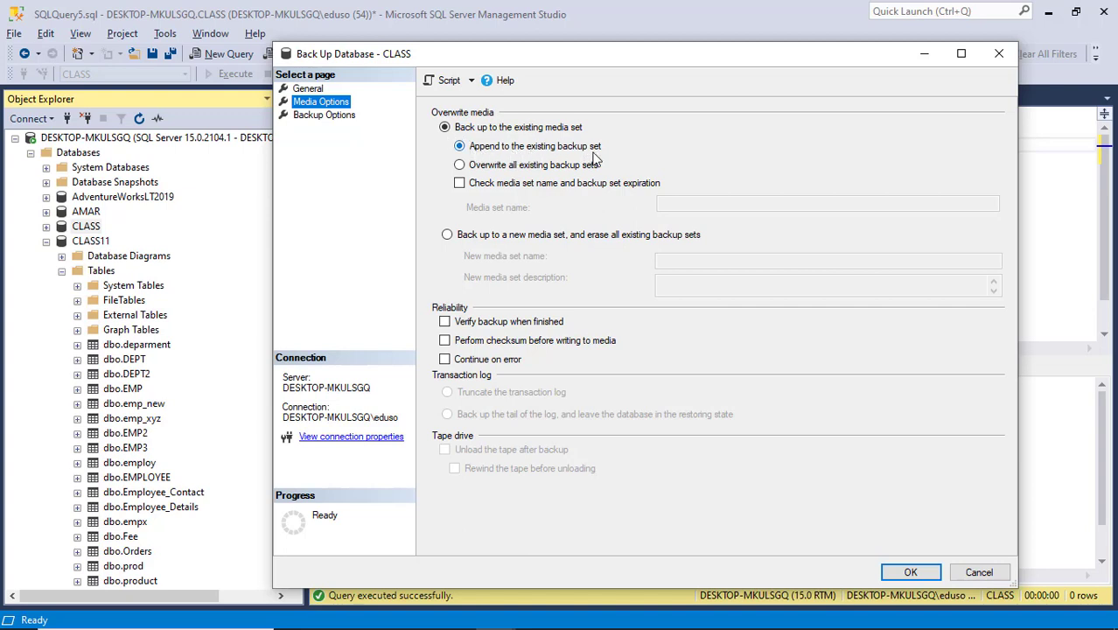
left_click(459, 166)
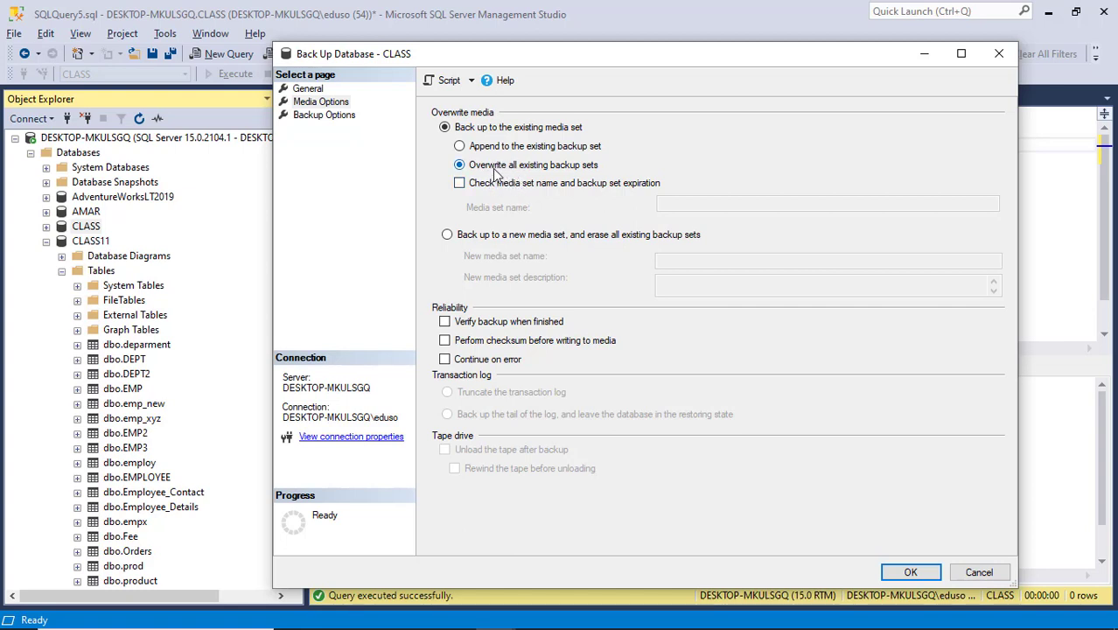
Switch to PowerPoint and review slides 79 to 81 for the encrypted backup's general, media and encryption settings, comparing them with the CLASS backup dialog
key("alt+Tab")
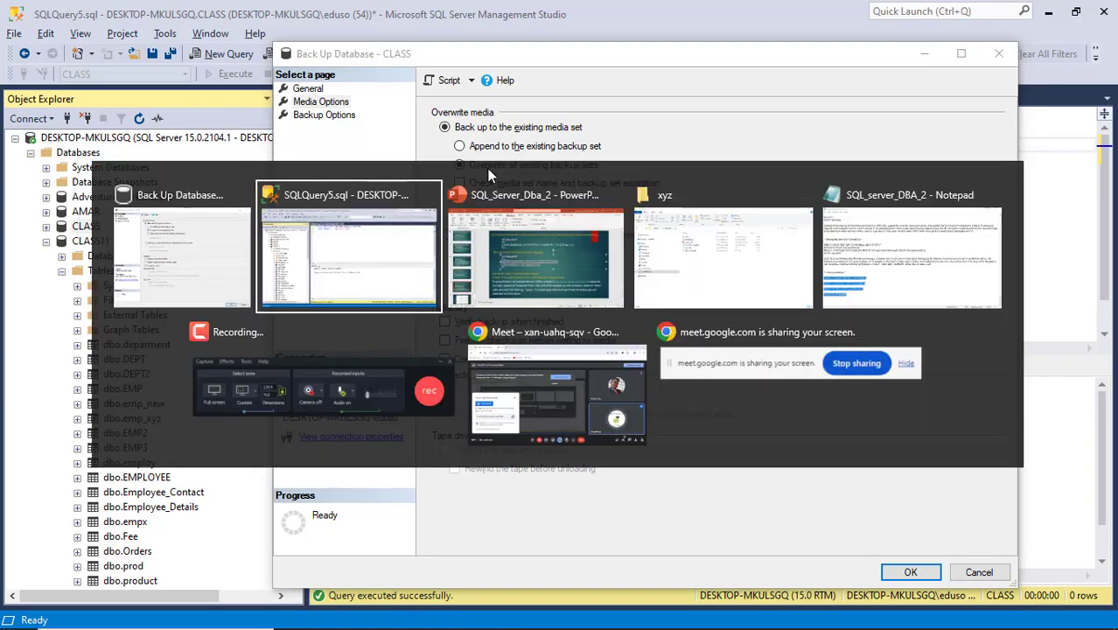
key("alt+Tab")
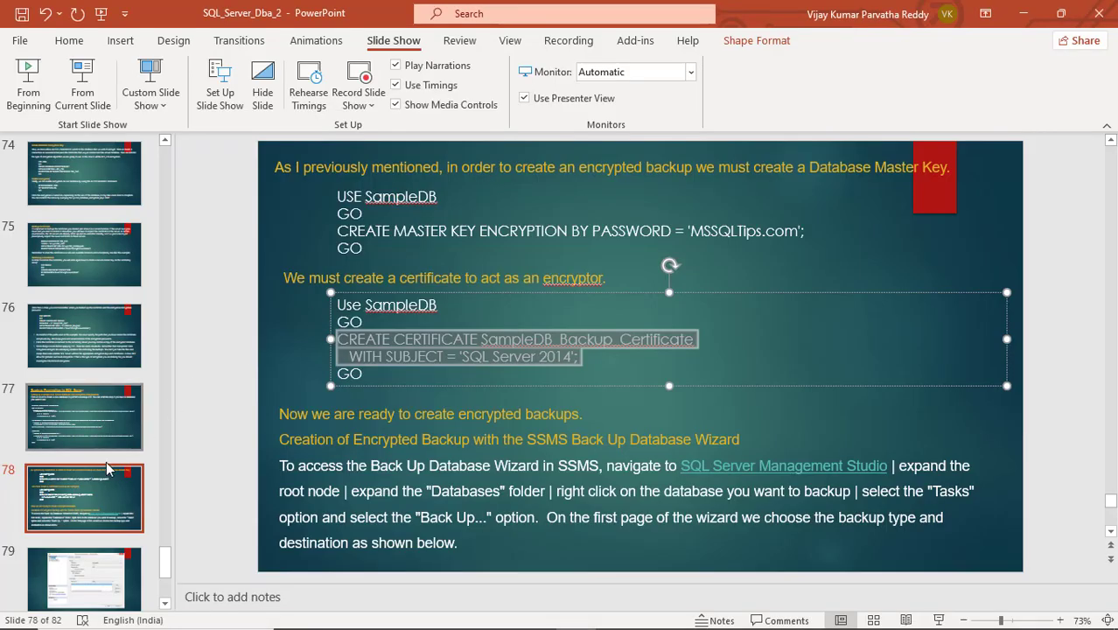
left_click(83, 564)
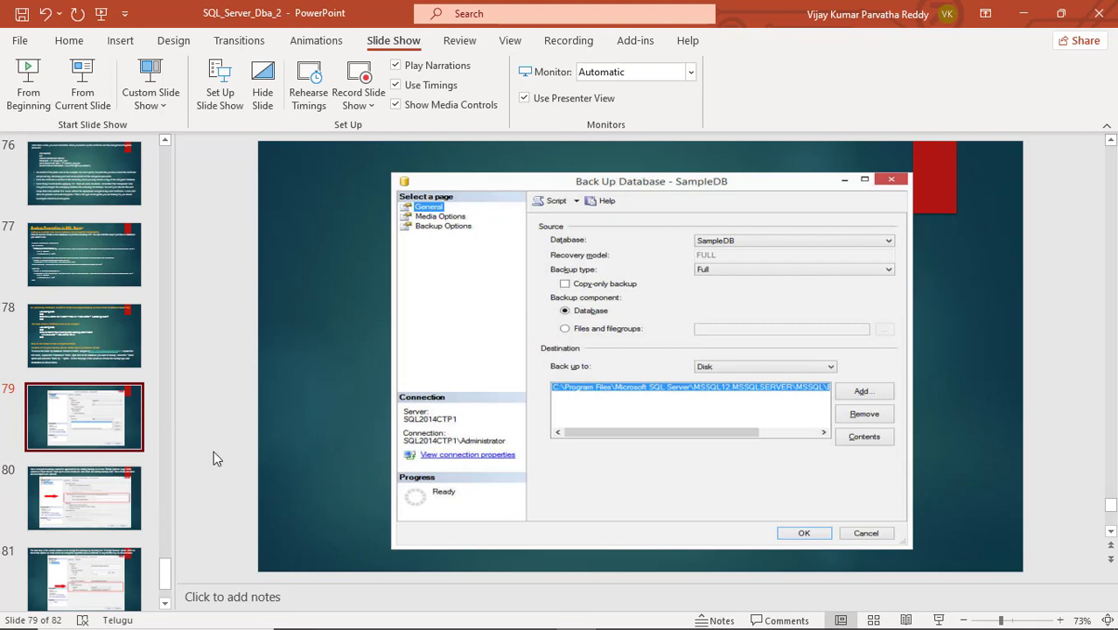
left_click(114, 501)
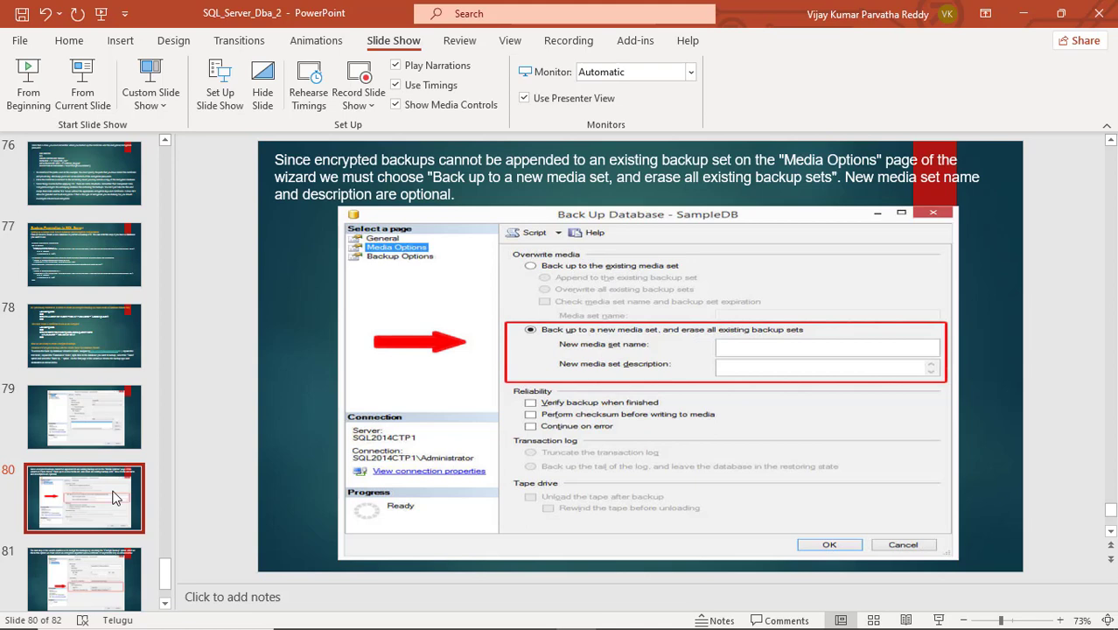
left_click(97, 577)
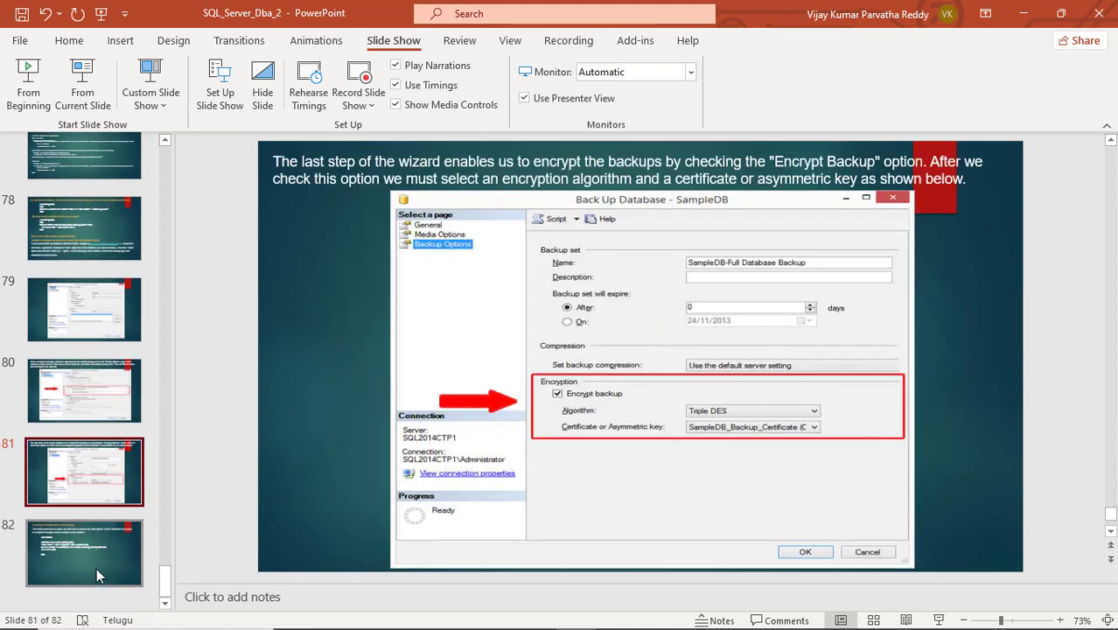
left_click(98, 407)
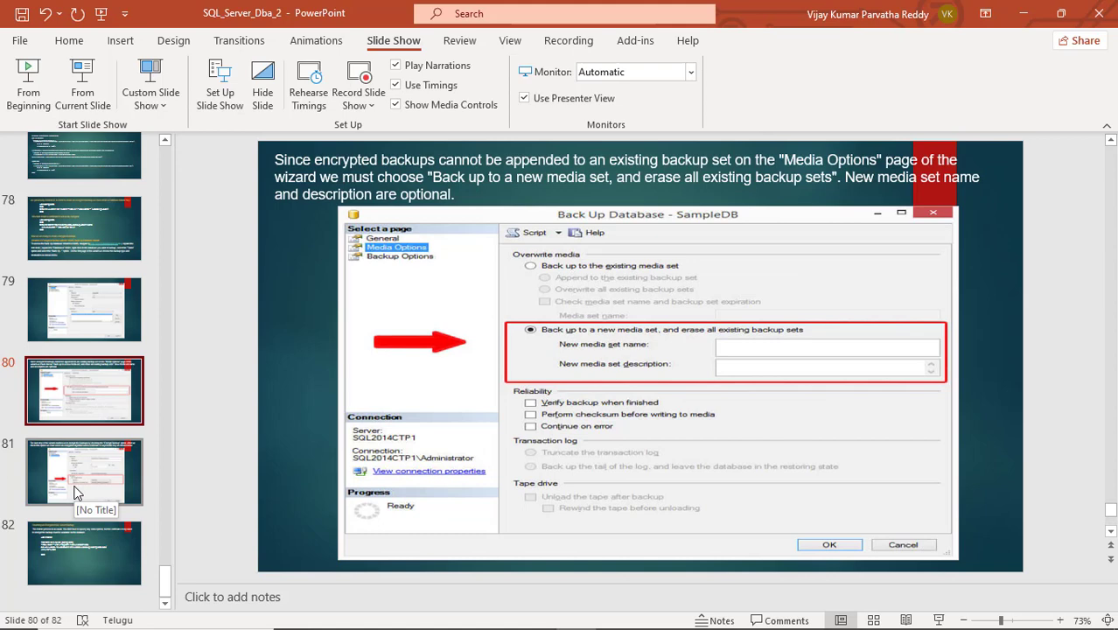
key("alt+Tab")
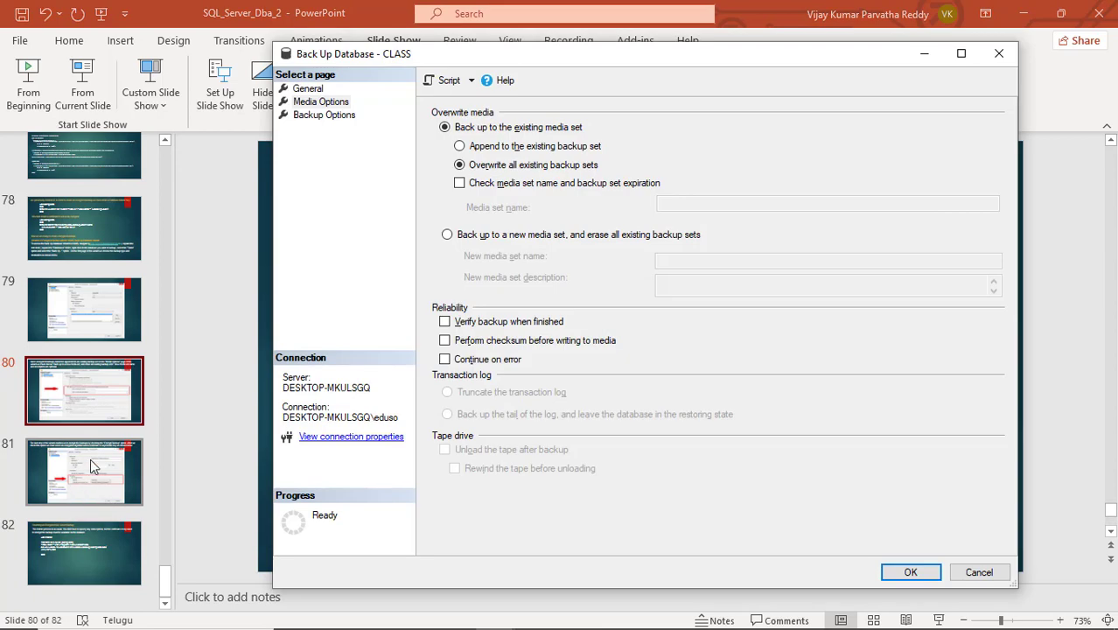
left_click(214, 397)
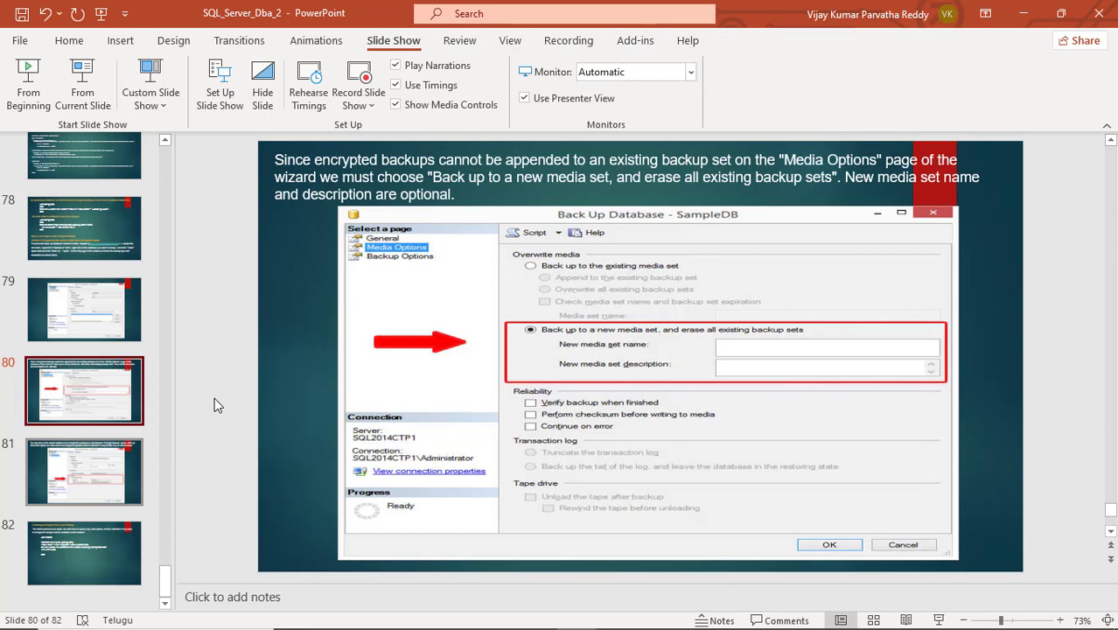
key("alt+Tab")
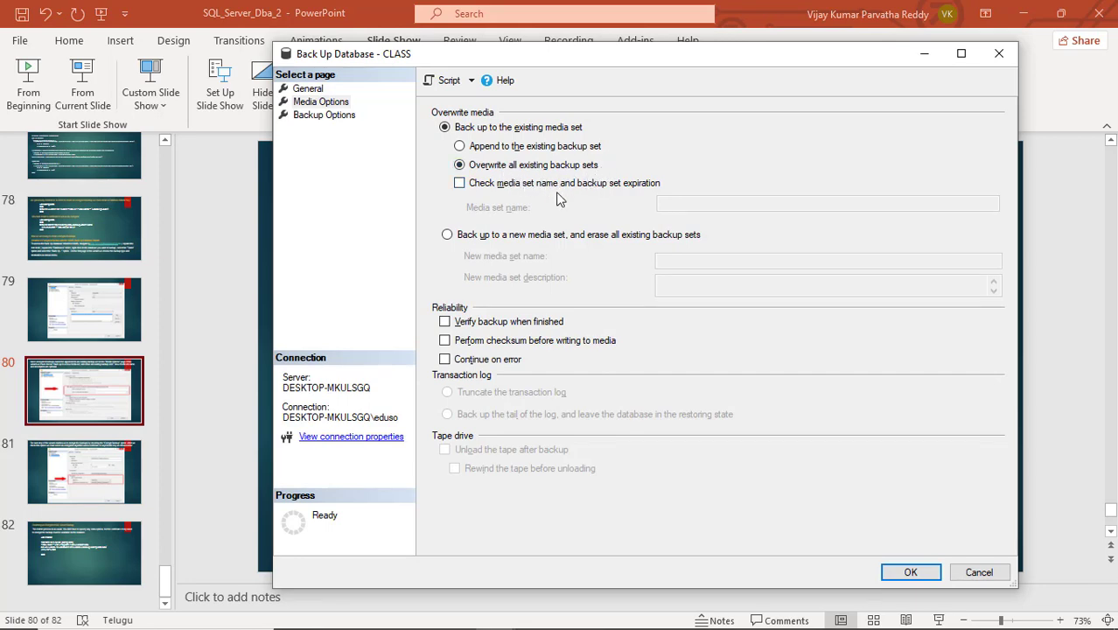
key("alt+Tab")
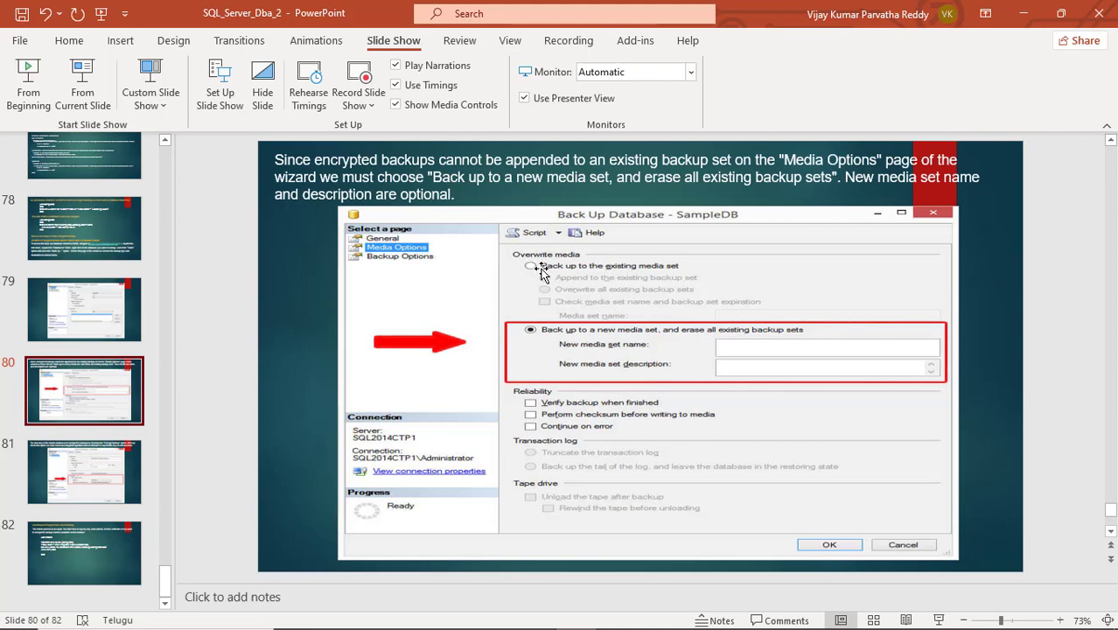
left_click(103, 471)
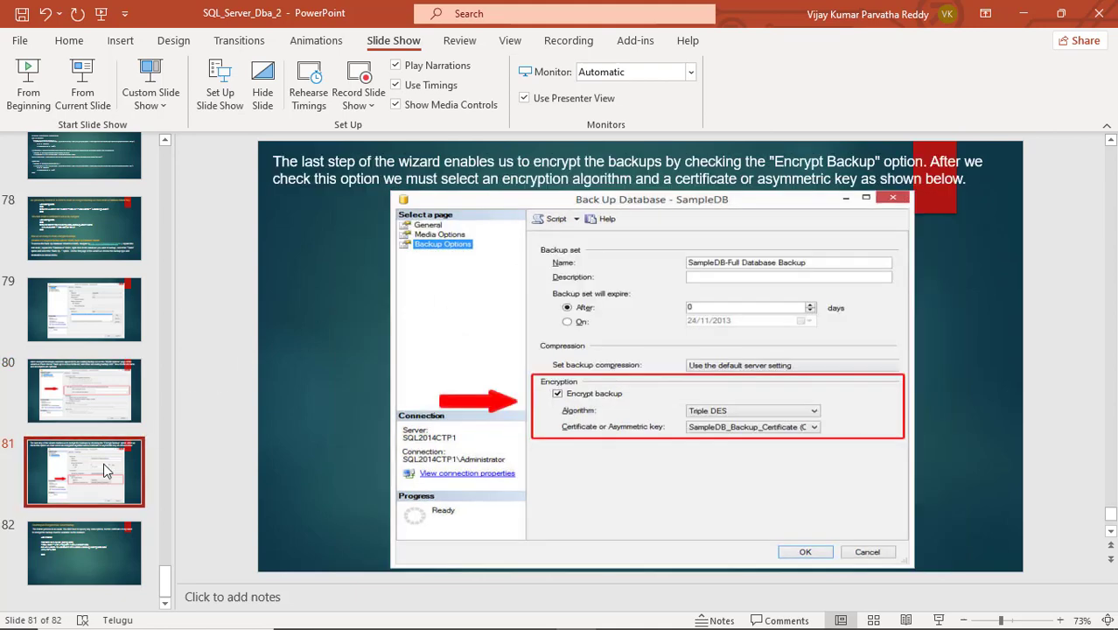
key("alt+Tab")
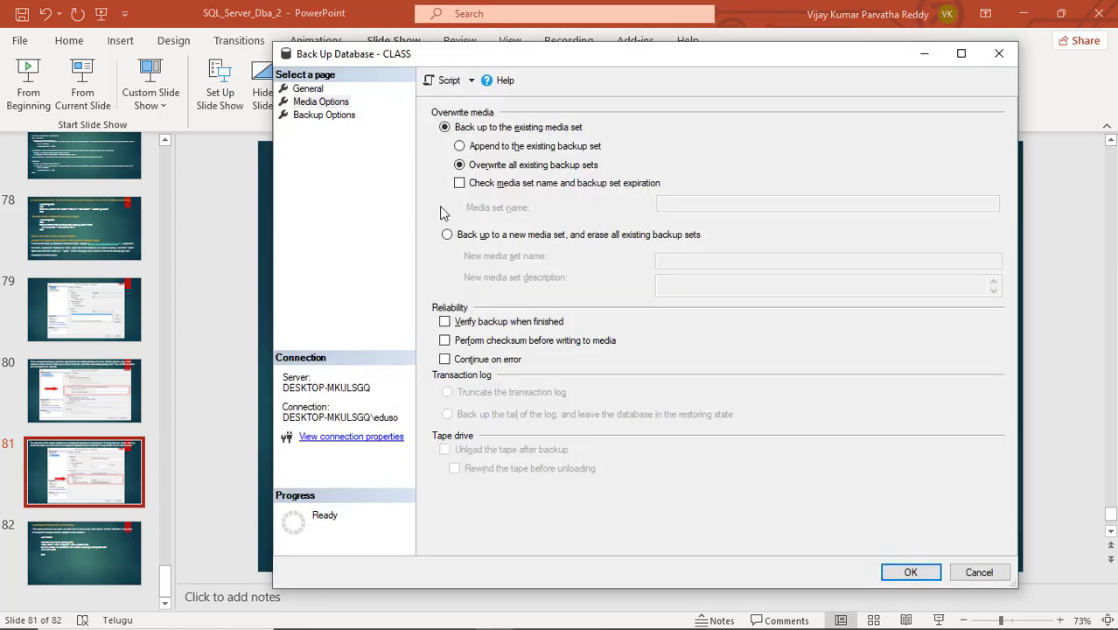
Check the encryption settings in the CLASS backup options against slide 80's media set requirement for encrypted backups
left_click(321, 117)
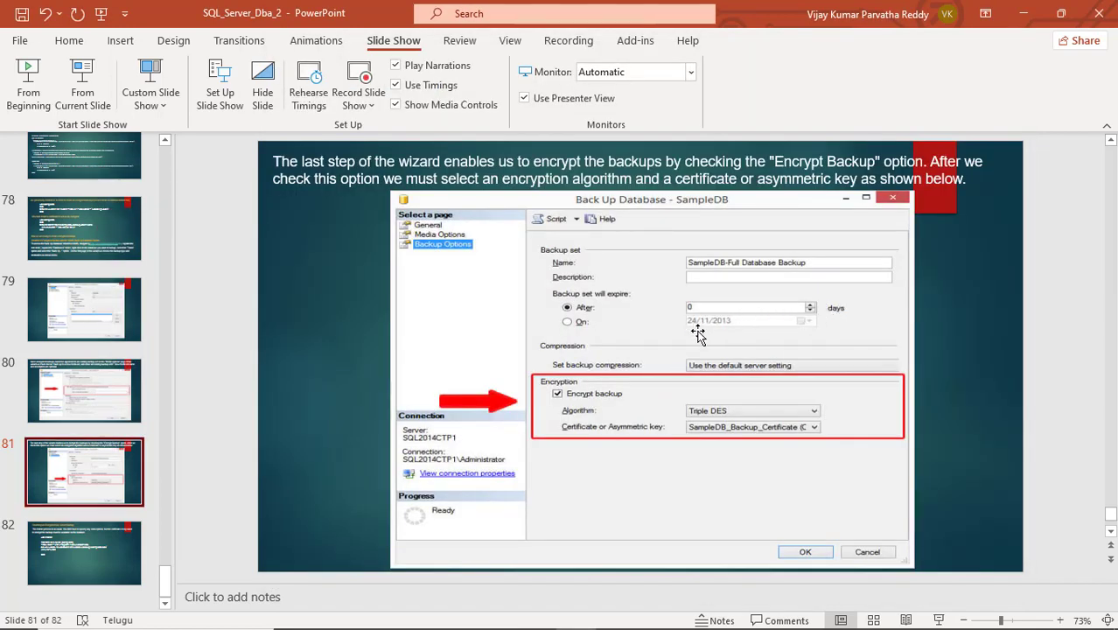
left_click(112, 395)
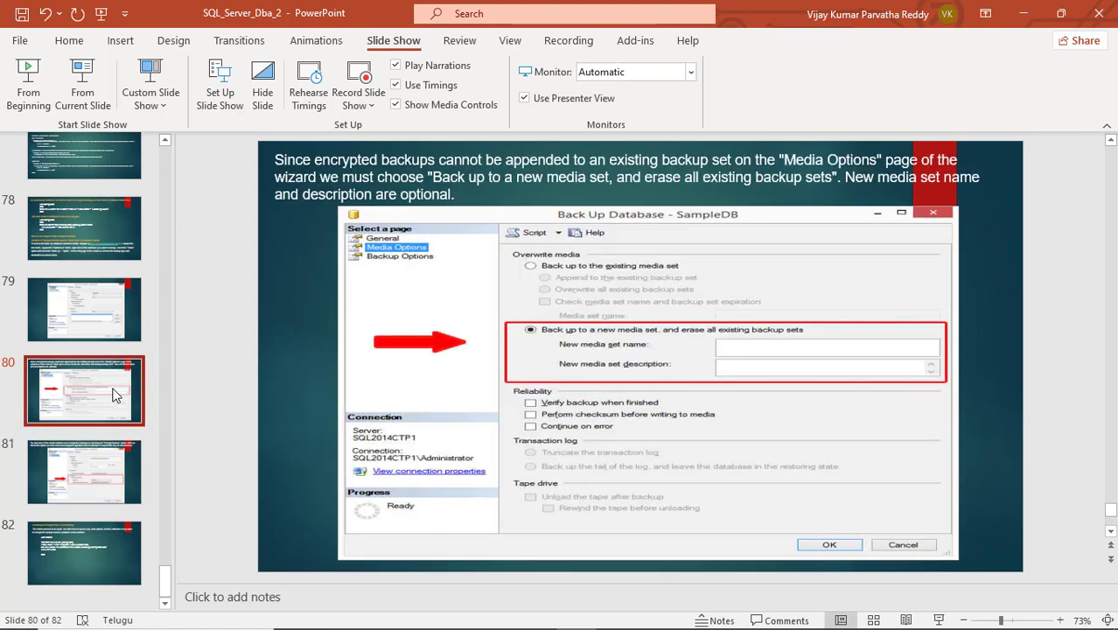
key("alt+Tab")
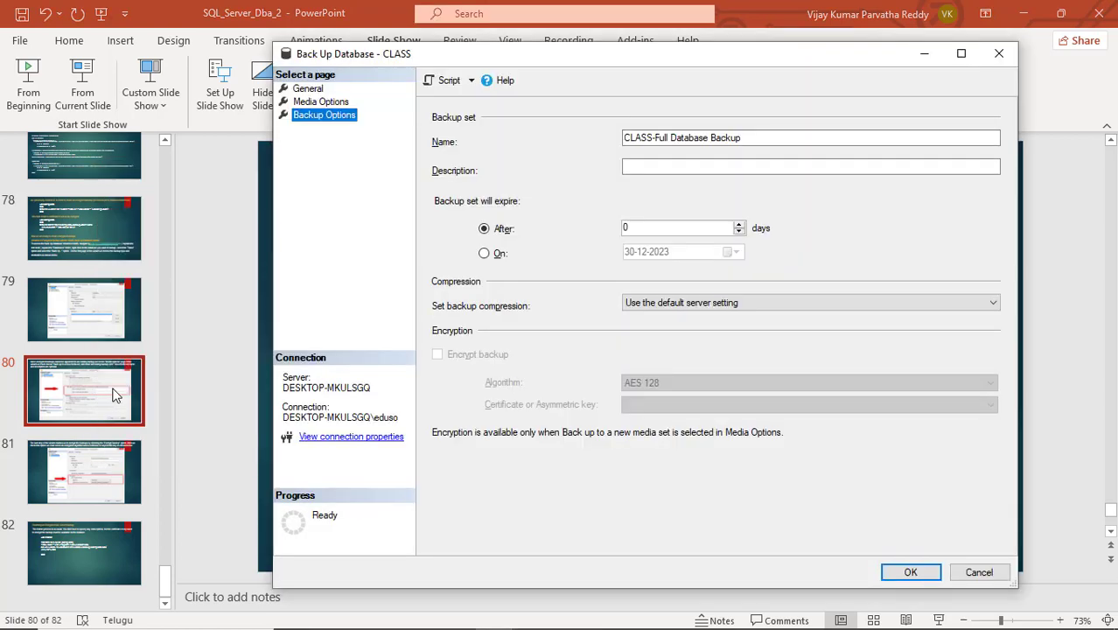
key("alt+Tab")
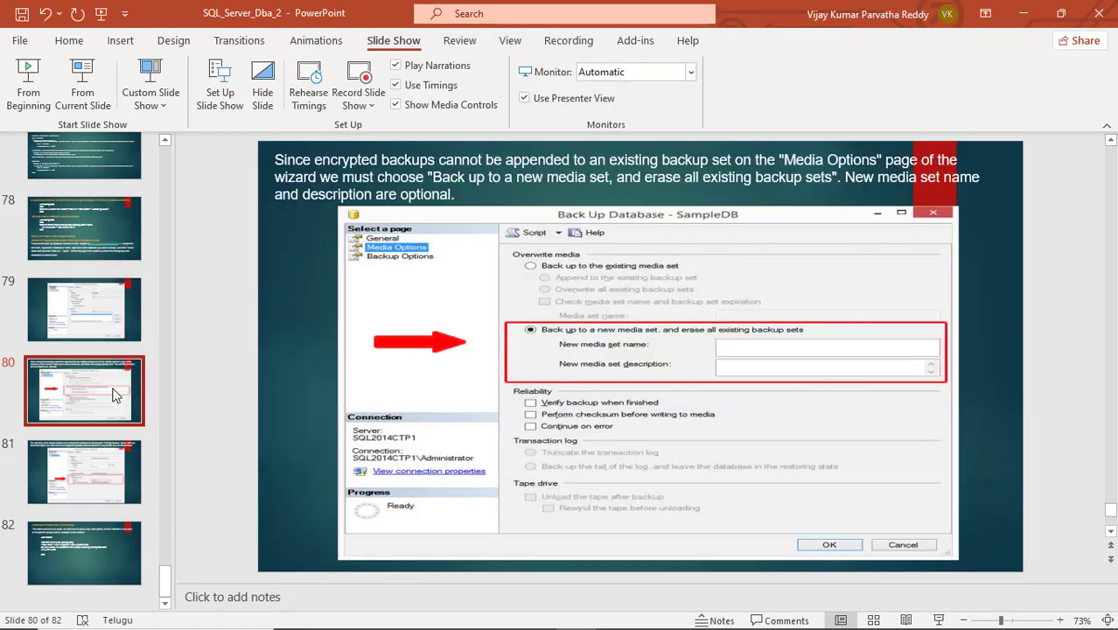
key("alt+Tab")
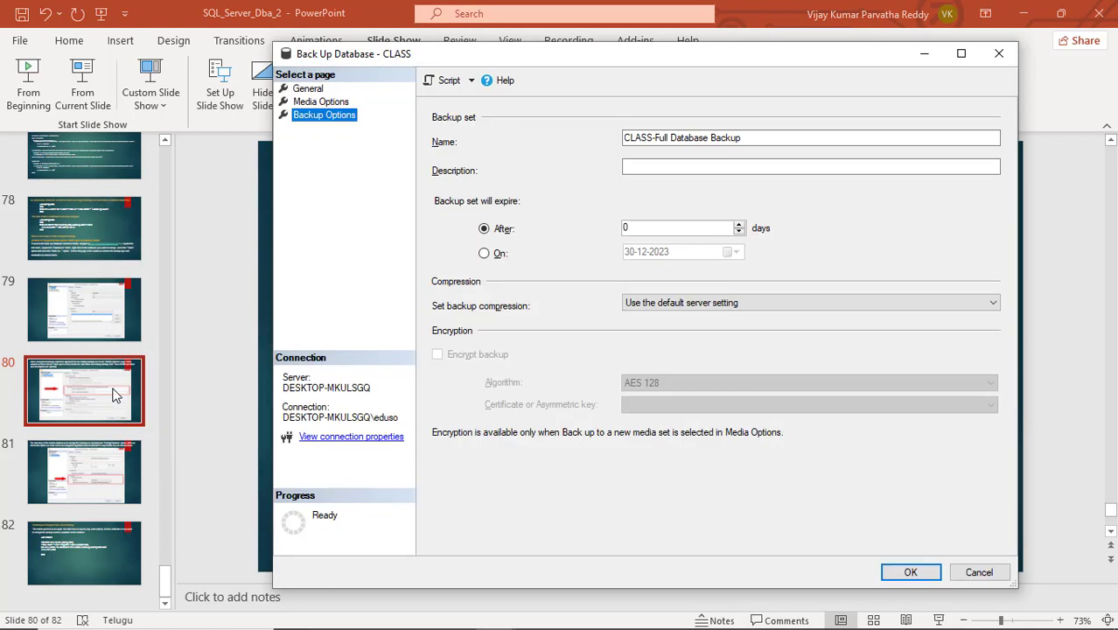
Set the CLASS backup to use a new media set that erases all existing backup sets, naming it new_one
left_click(332, 105)
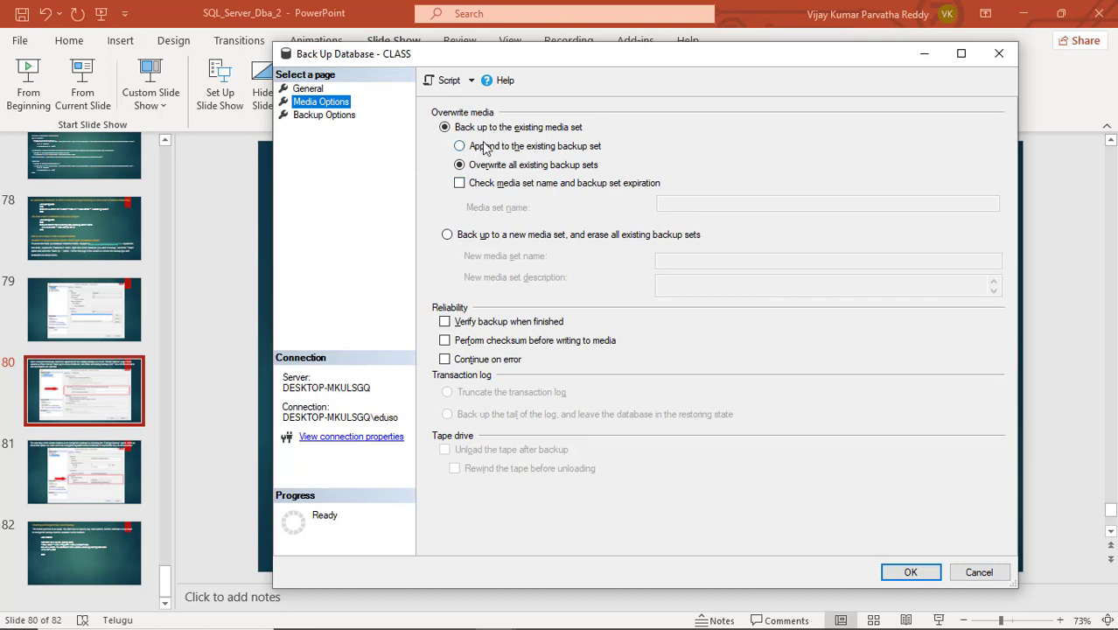
left_click(448, 235)
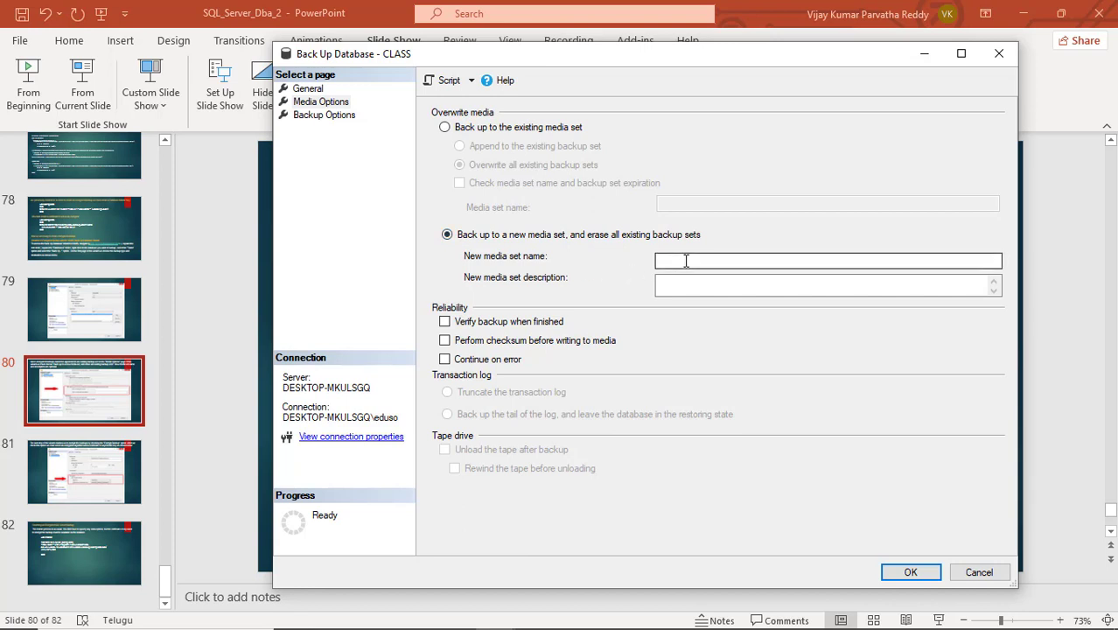
left_click(687, 260)
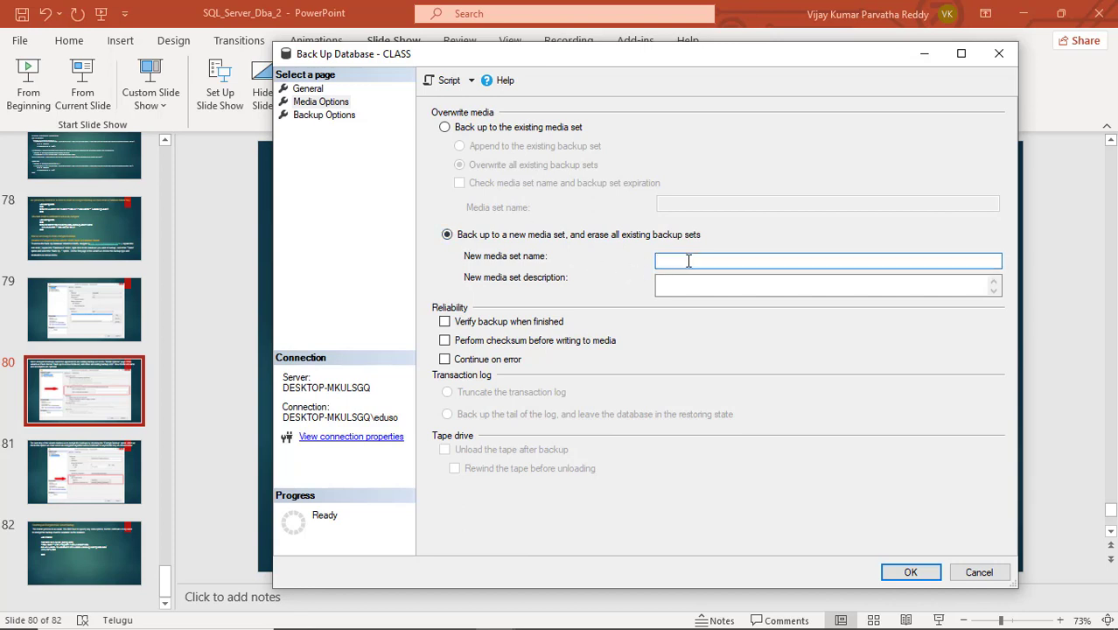
type("new_one")
Enable encryption for the CLASS backup and choose Triple DES as its algorithm
left_click(337, 117)
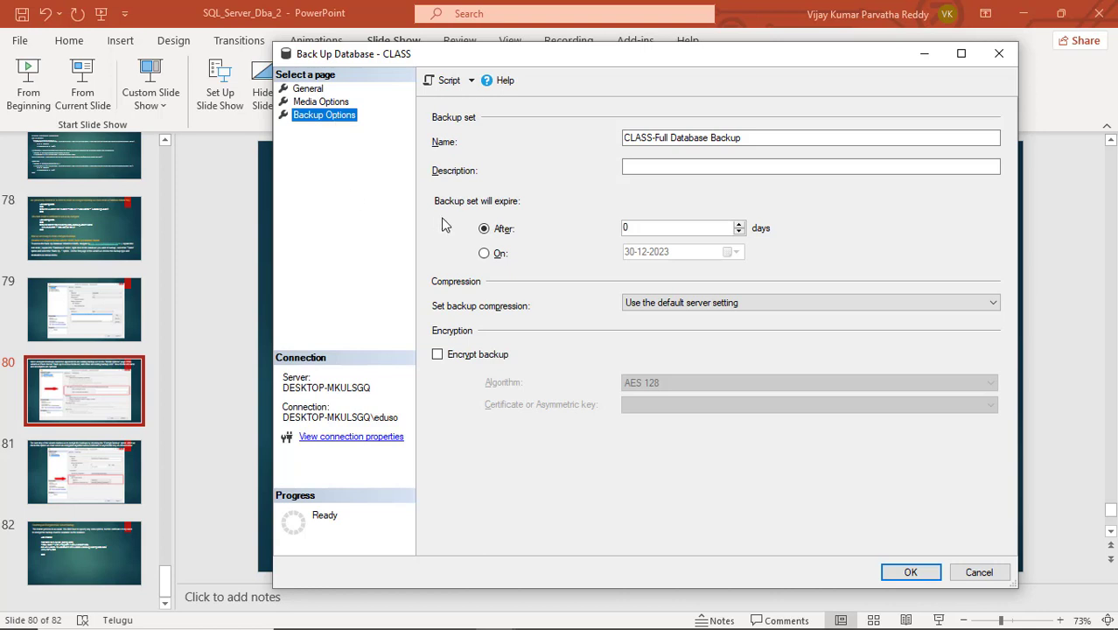
left_click(438, 355)
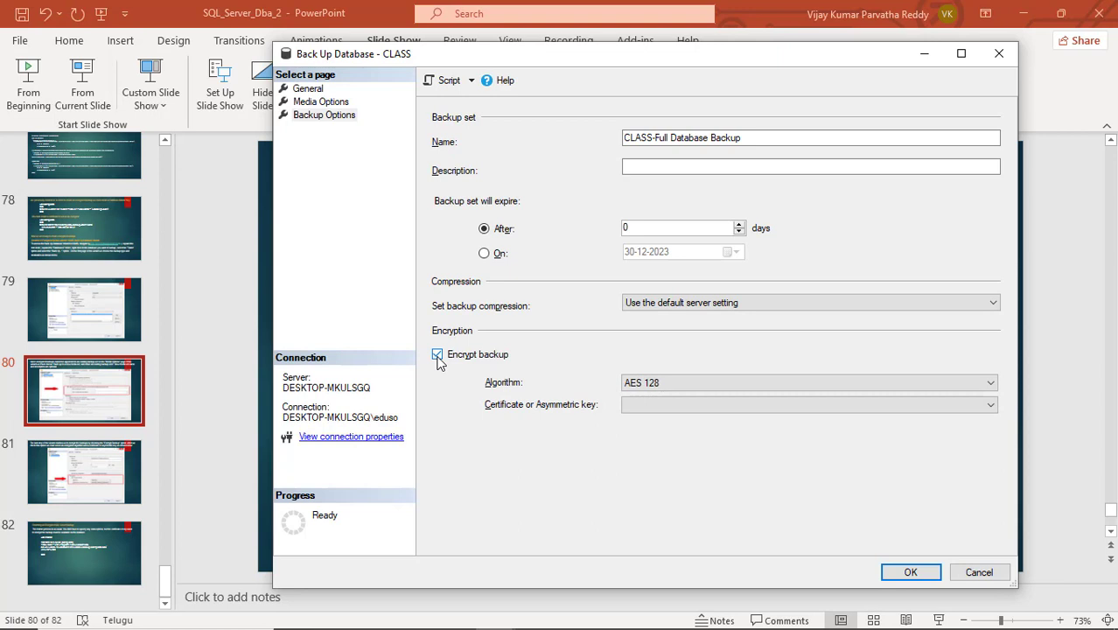
left_click(992, 386)
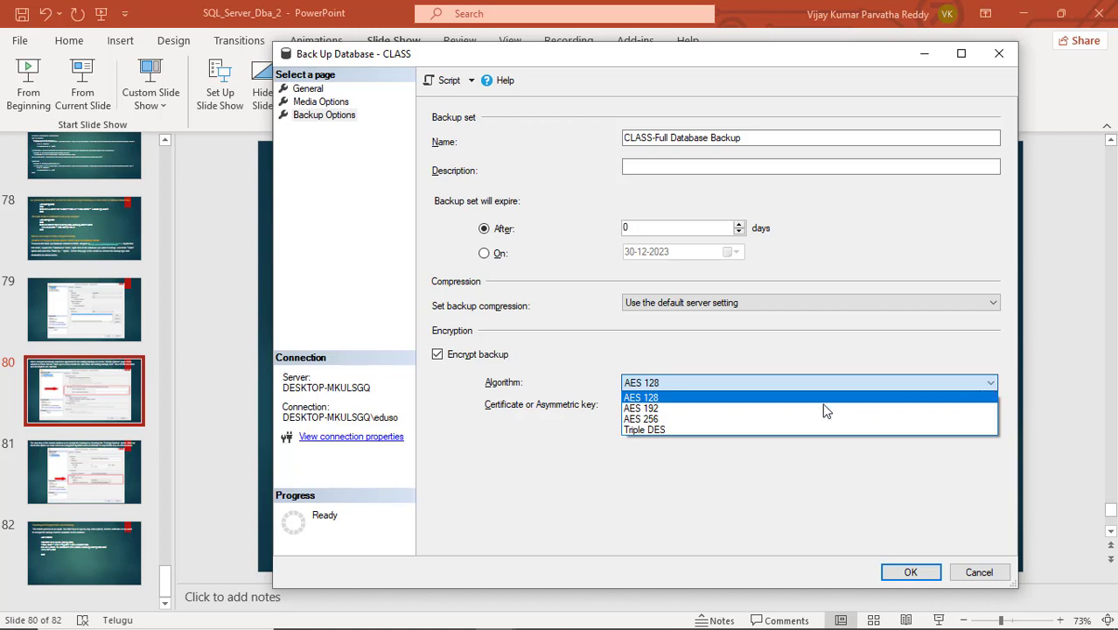
left_click(658, 432)
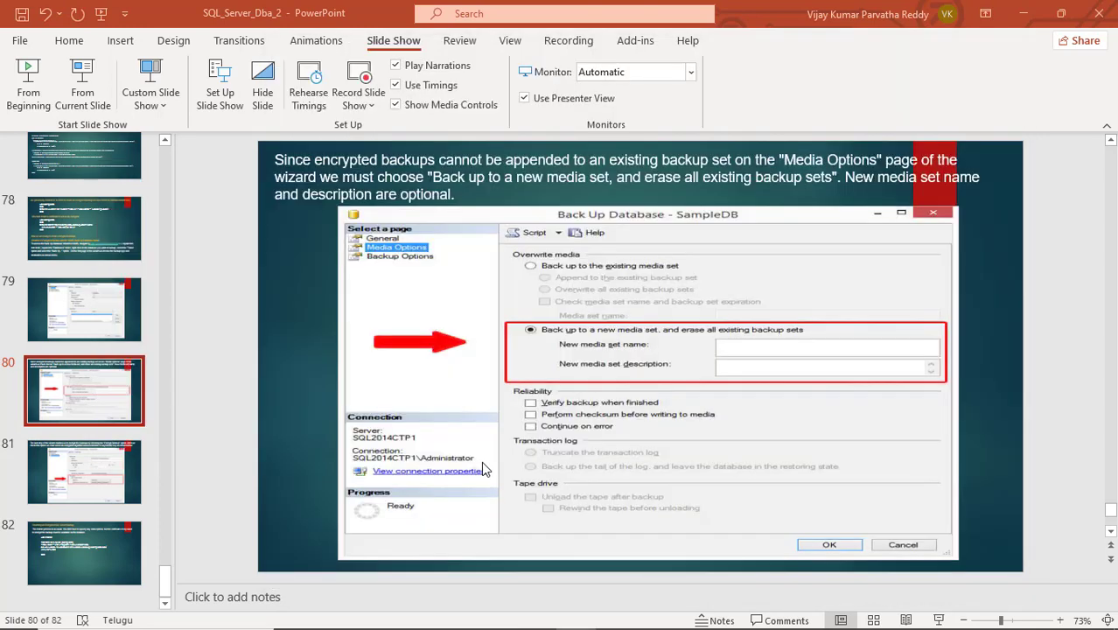
Switch to PowerPoint and read slide 82's RESTORE DATABASE instructions for an encrypted SQL Server backup
left_click(82, 492)
left_click(74, 543)
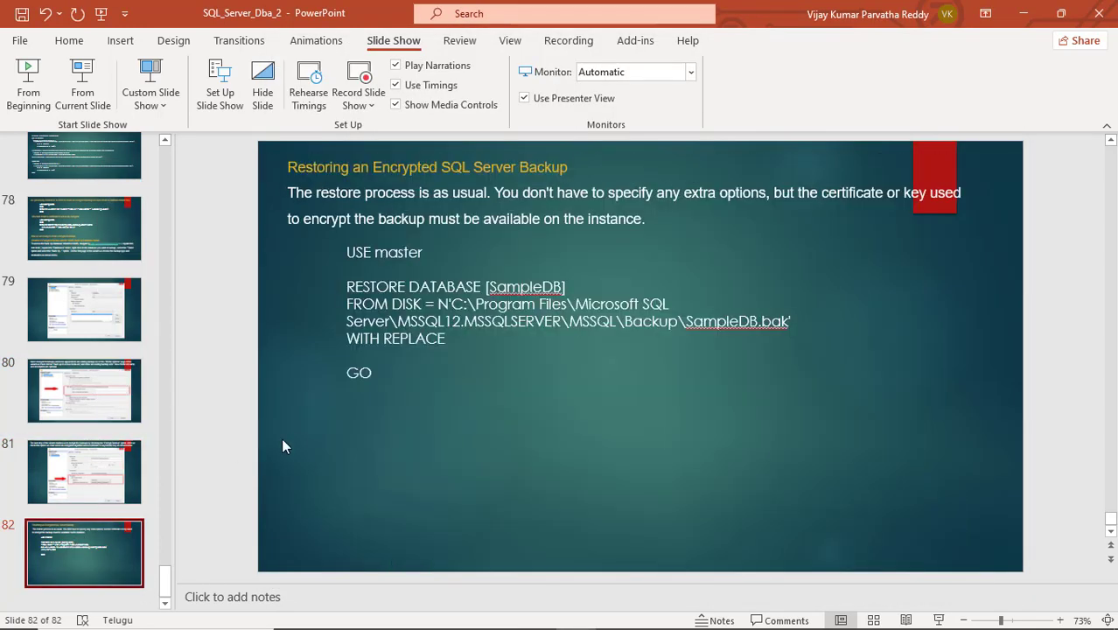